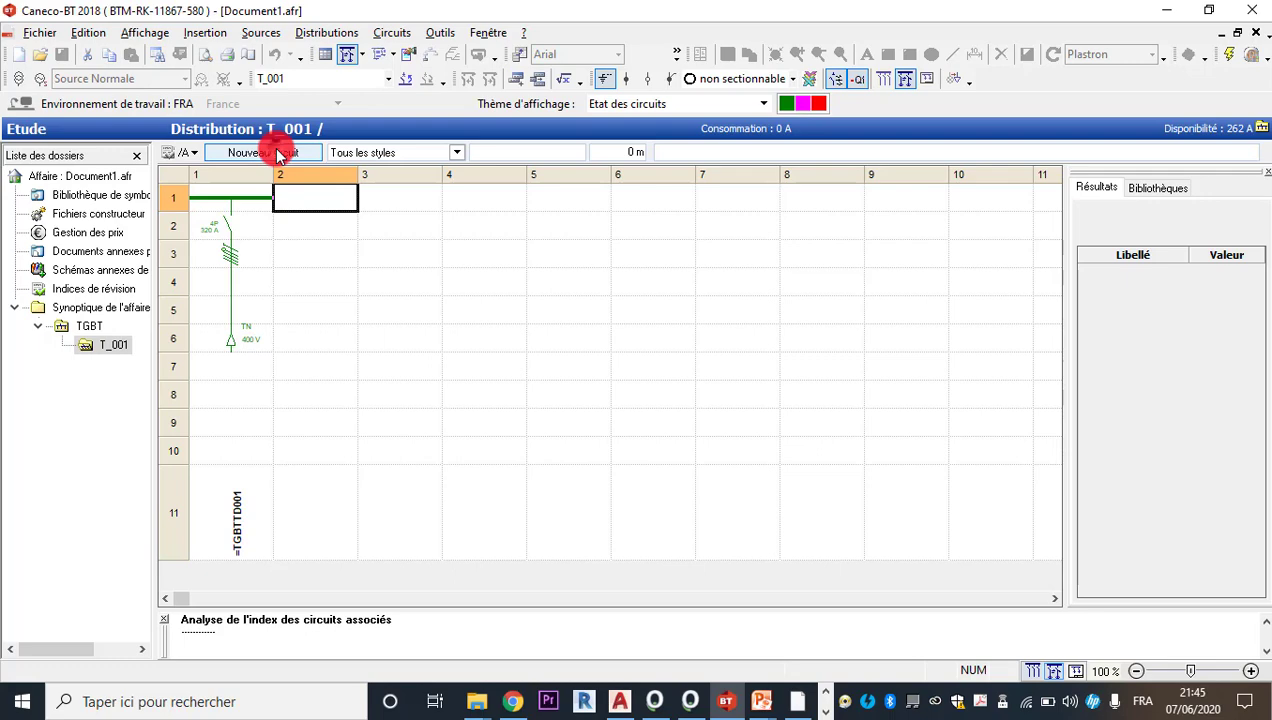
Add a new Moteur + Variateur circuit (MOT_VARIATEUR) in column 2 of distribution T_001
left_click(279, 153)
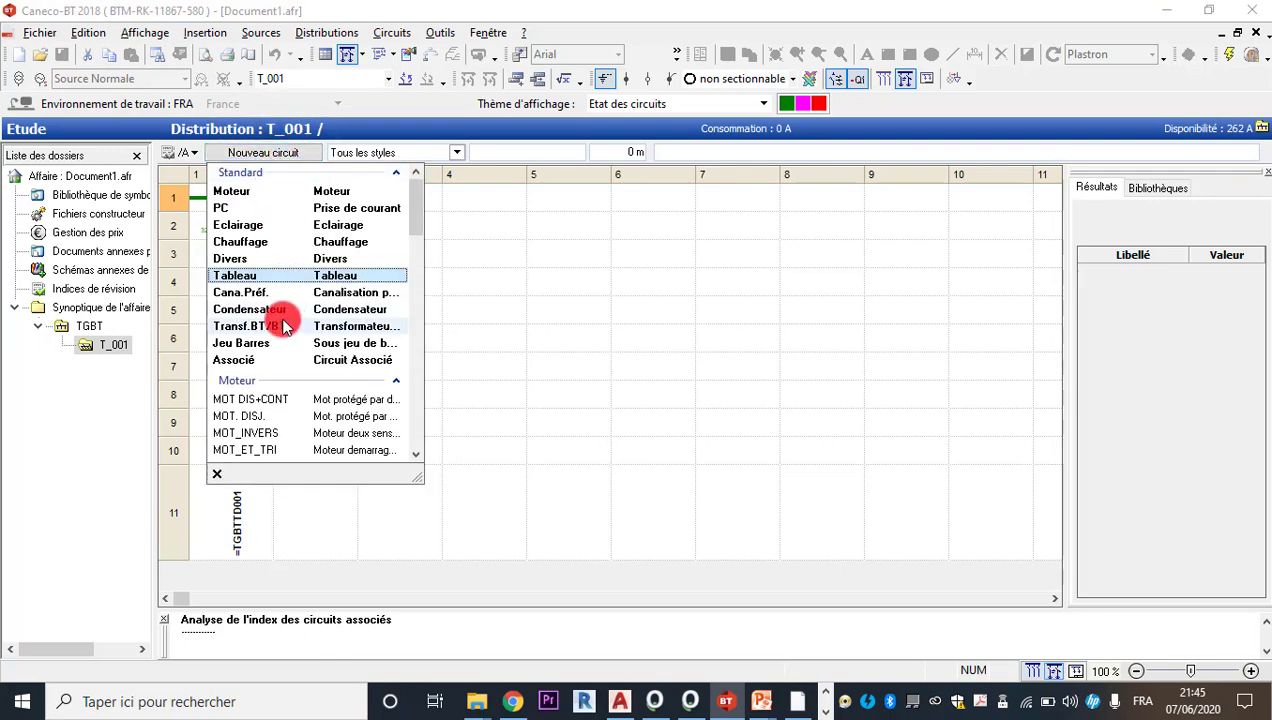
left_click_drag(417, 195, 417, 225)
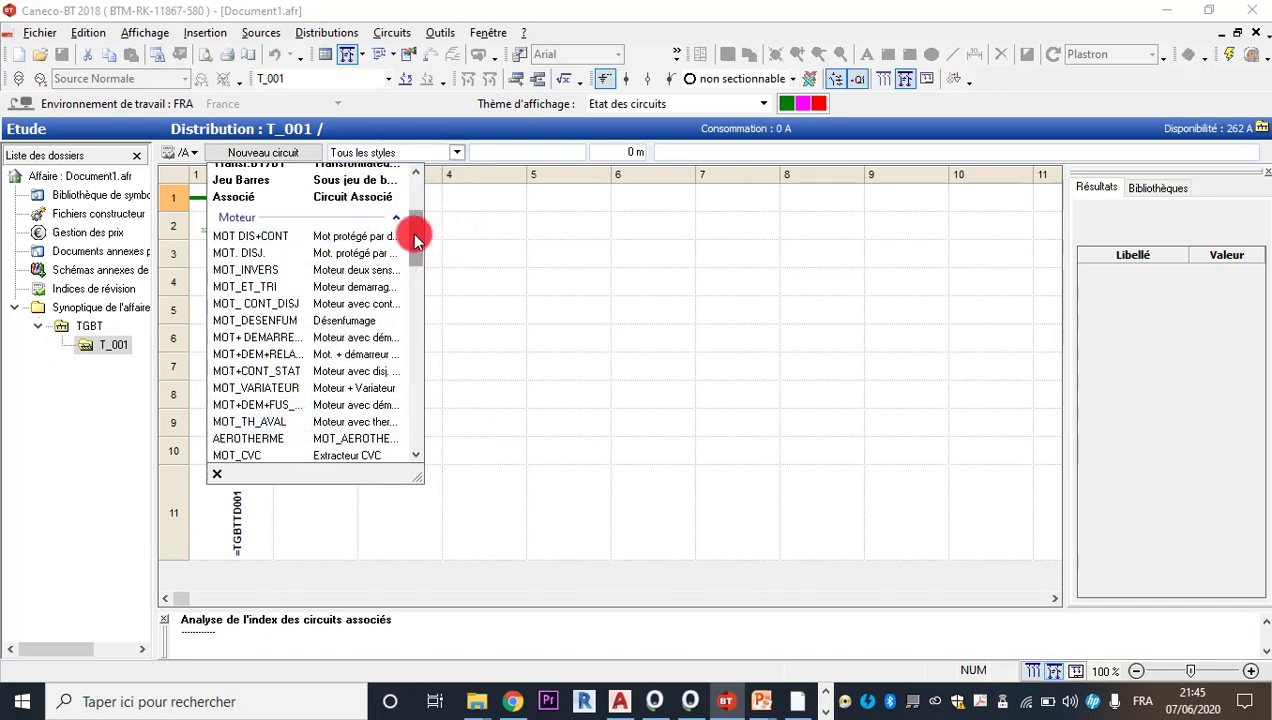
left_click_drag(417, 237, 417, 249)
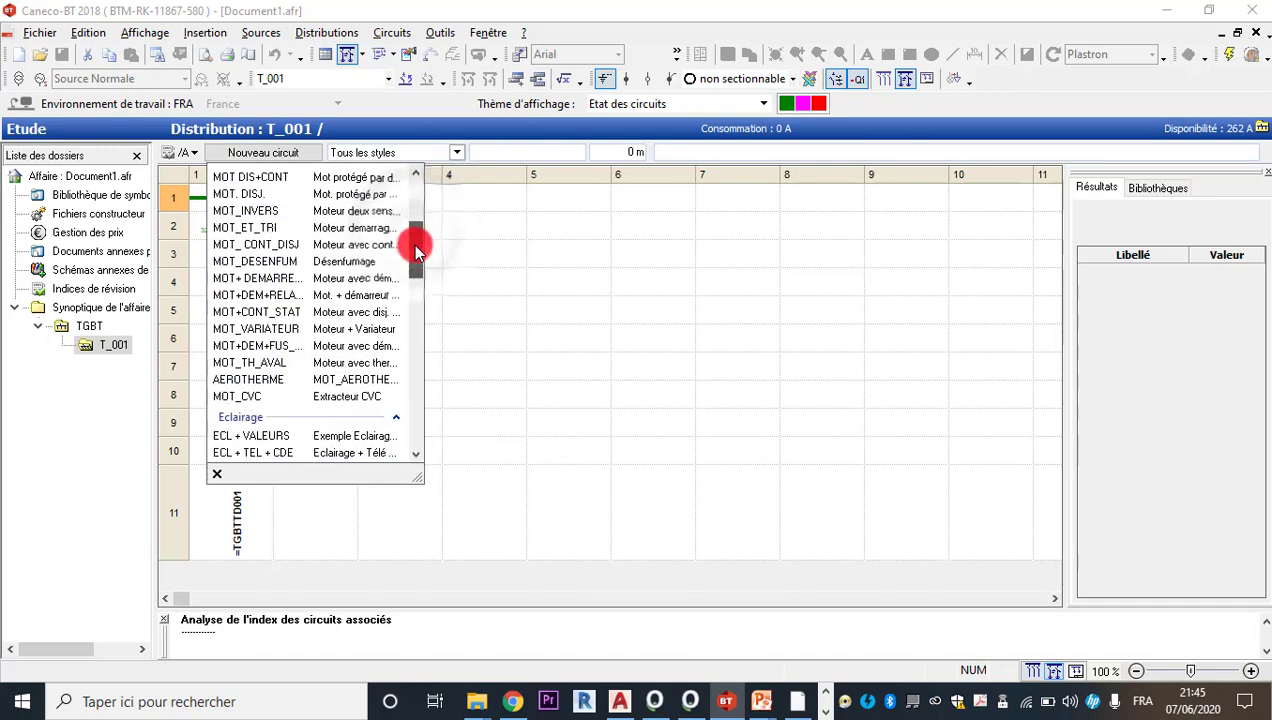
left_click(352, 331)
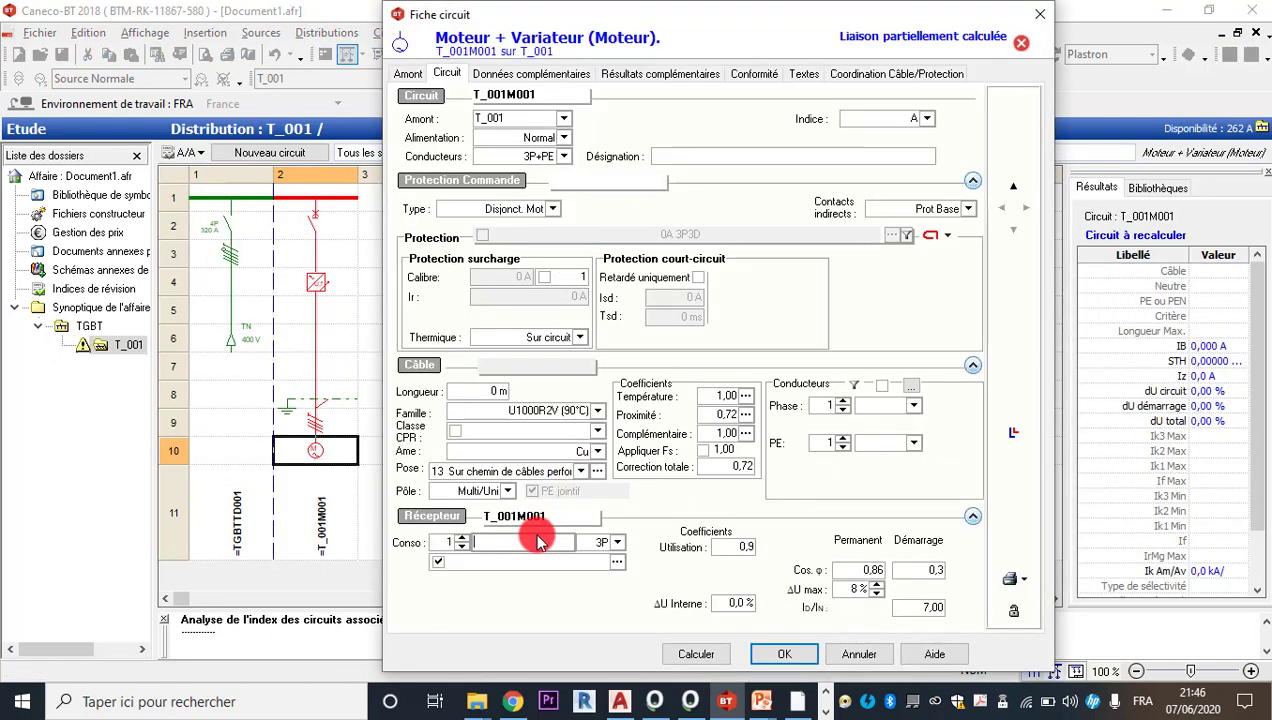
Set the protection type of motor circuit T_001M001 to Fusible aM
left_click(553, 210)
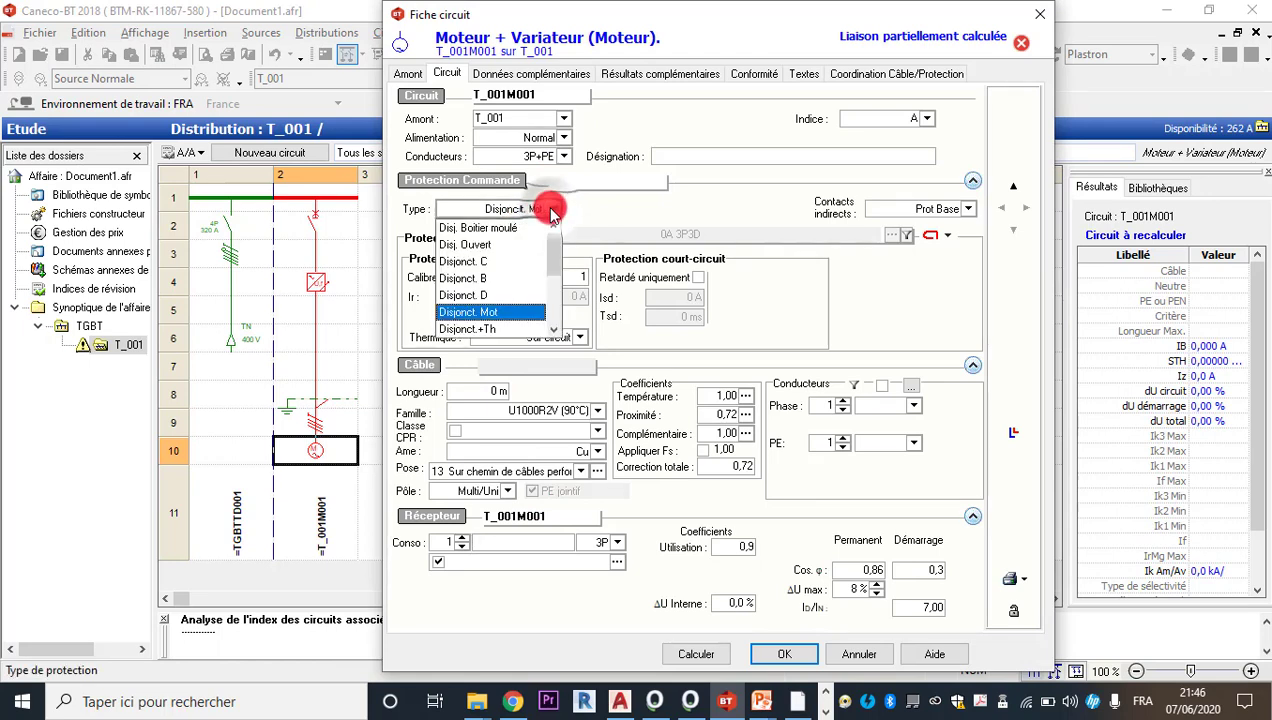
left_click_drag(556, 255, 563, 310)
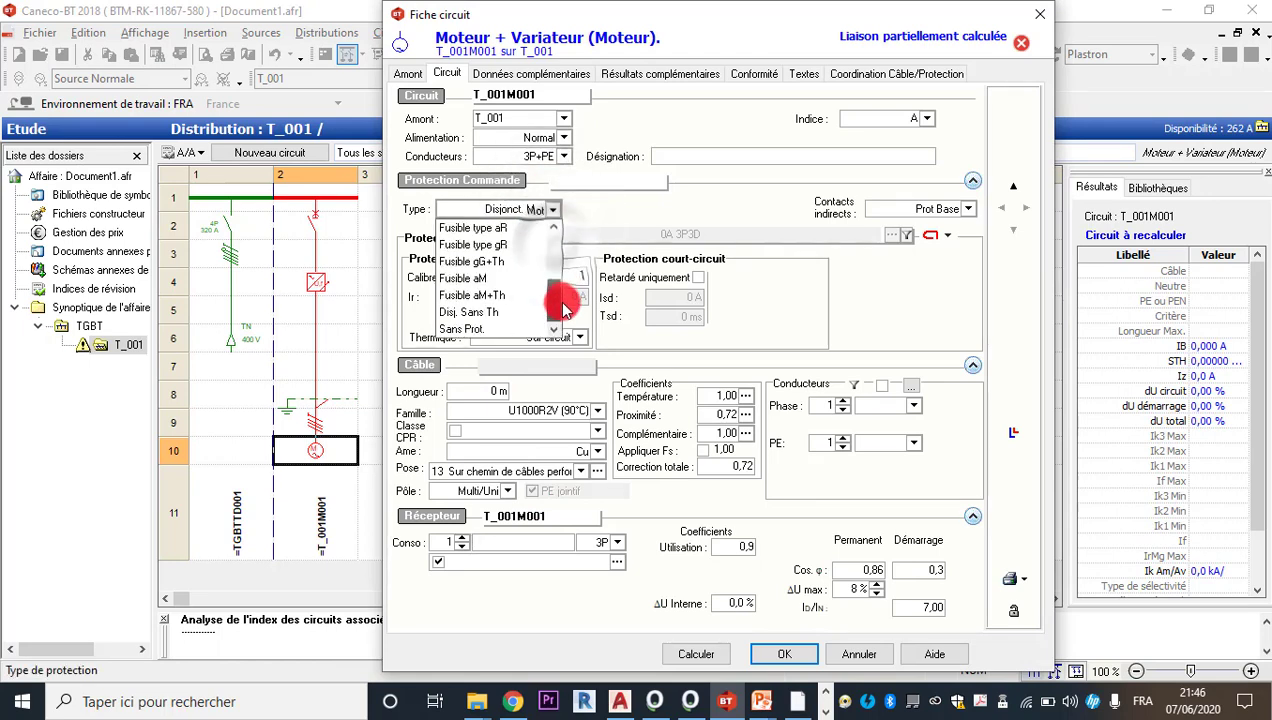
left_click(476, 285)
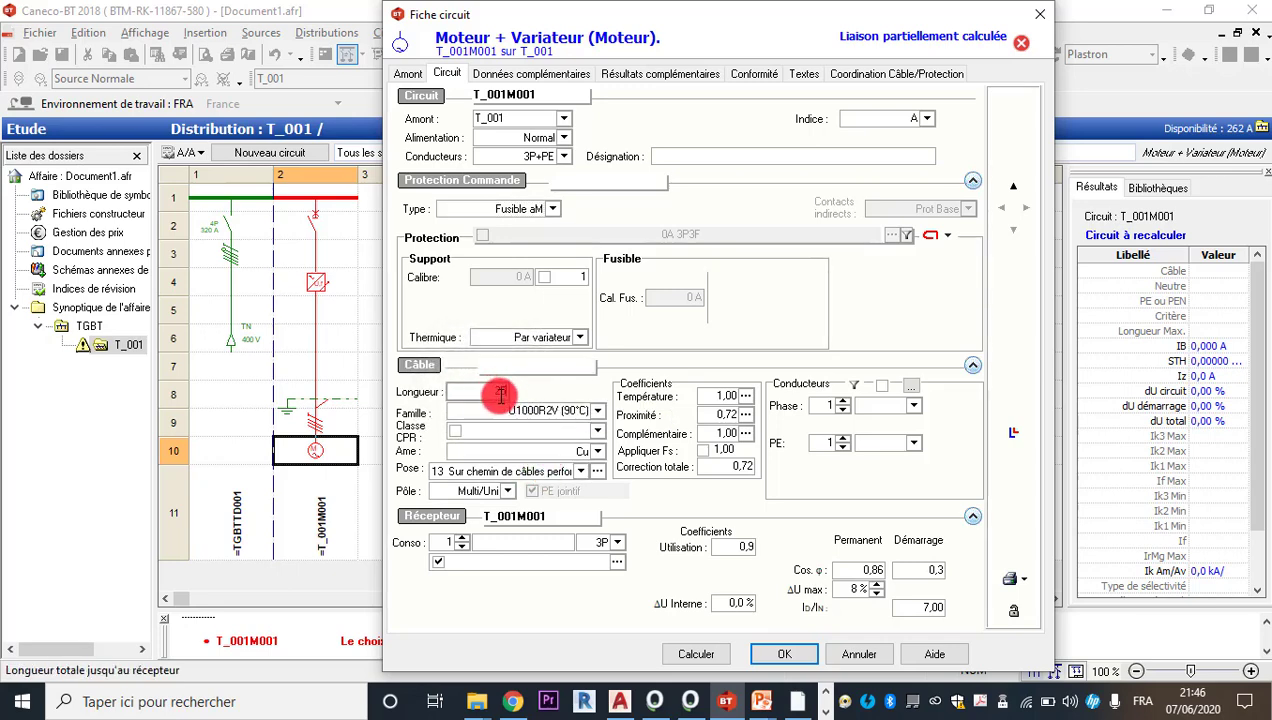
Give T_001M001 a 25 m cable and a 10 kW three-pole asynchronous motor, and calculate the circuit
left_click(546, 541)
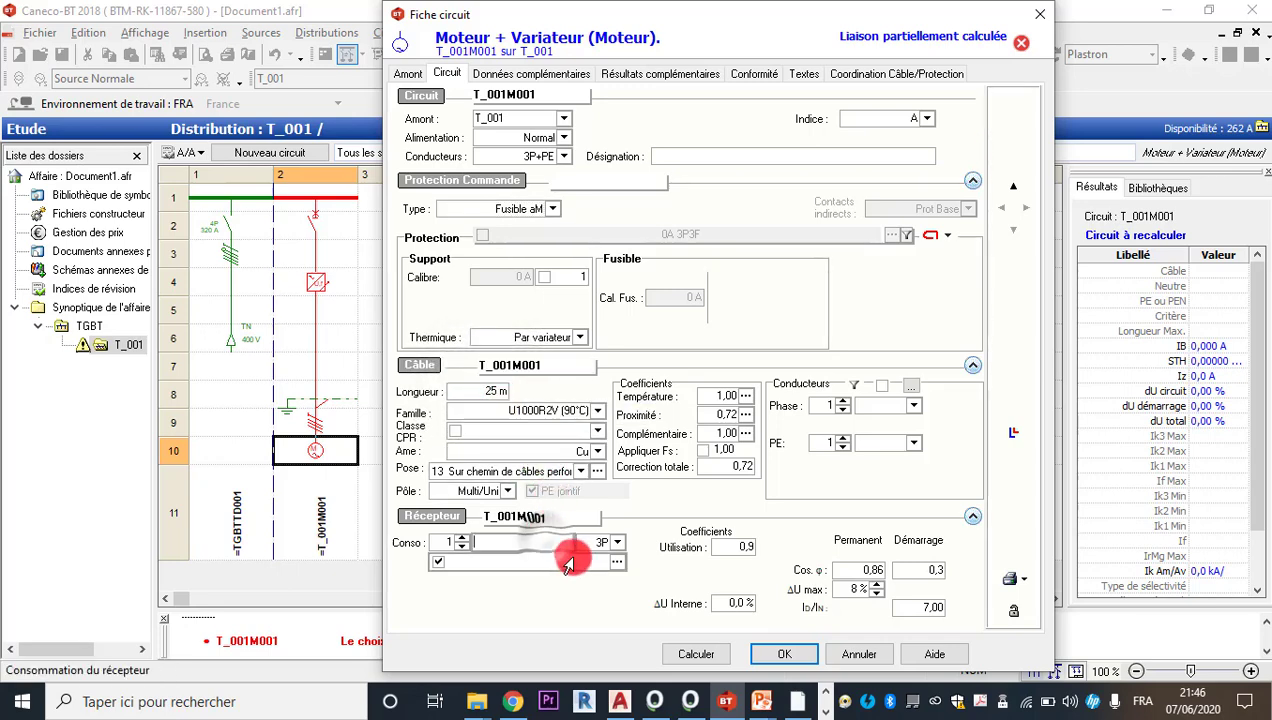
left_click(617, 562)
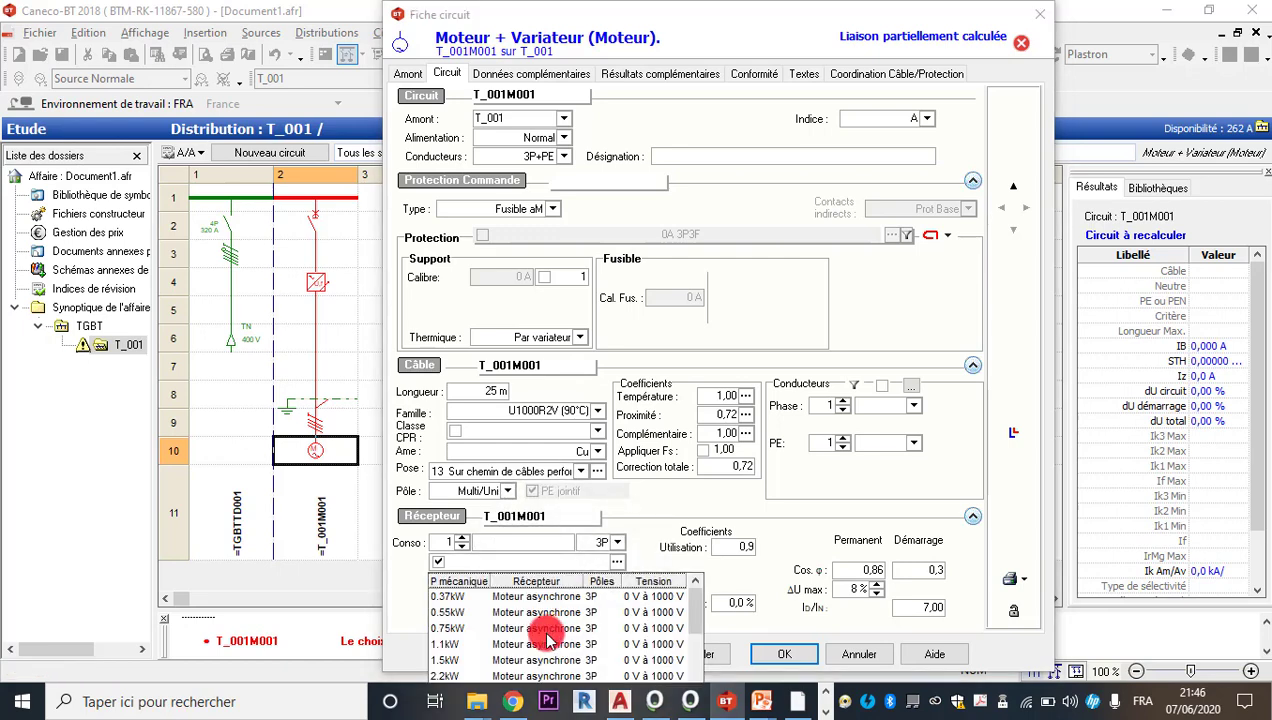
scroll(551, 628, "down", 2)
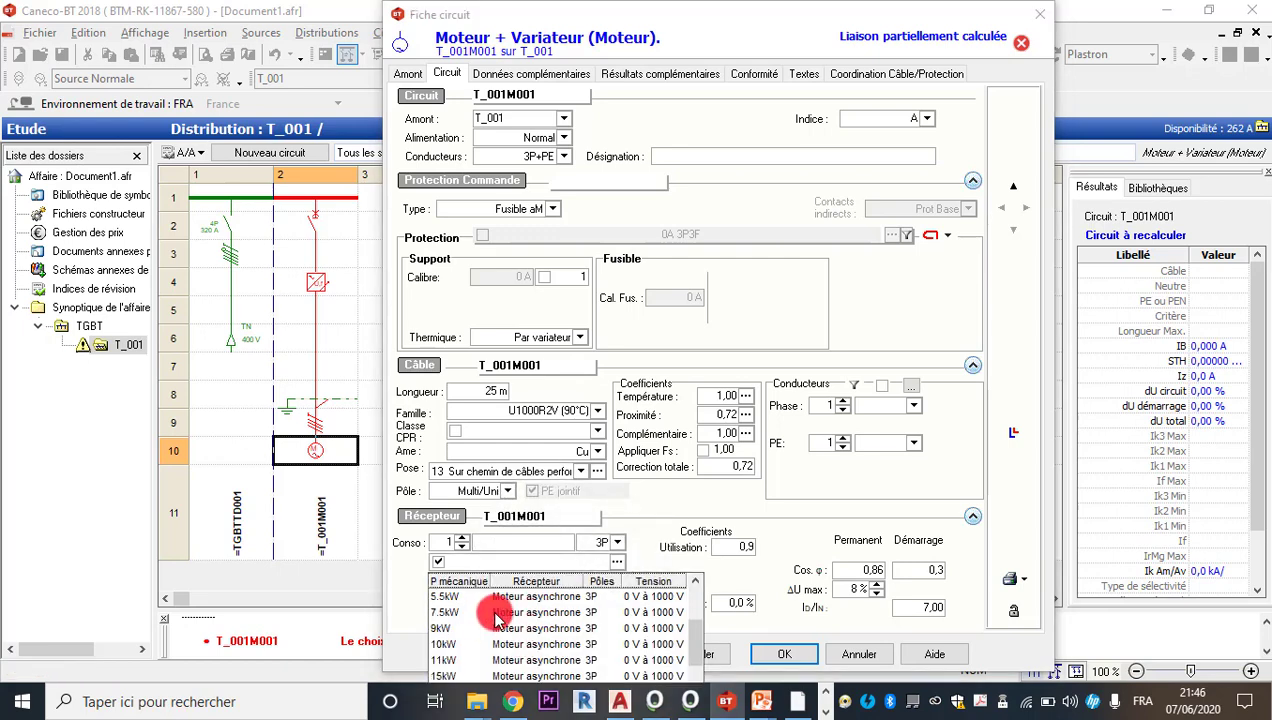
left_click(497, 643)
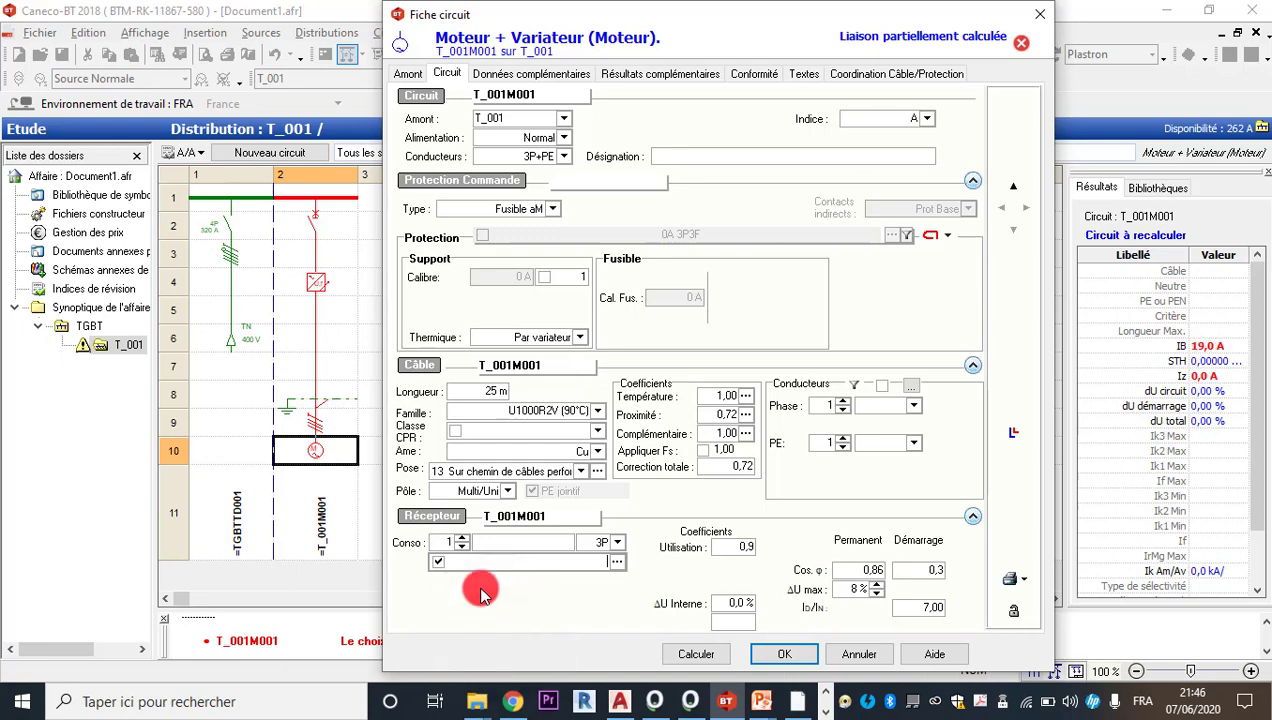
left_click(706, 660)
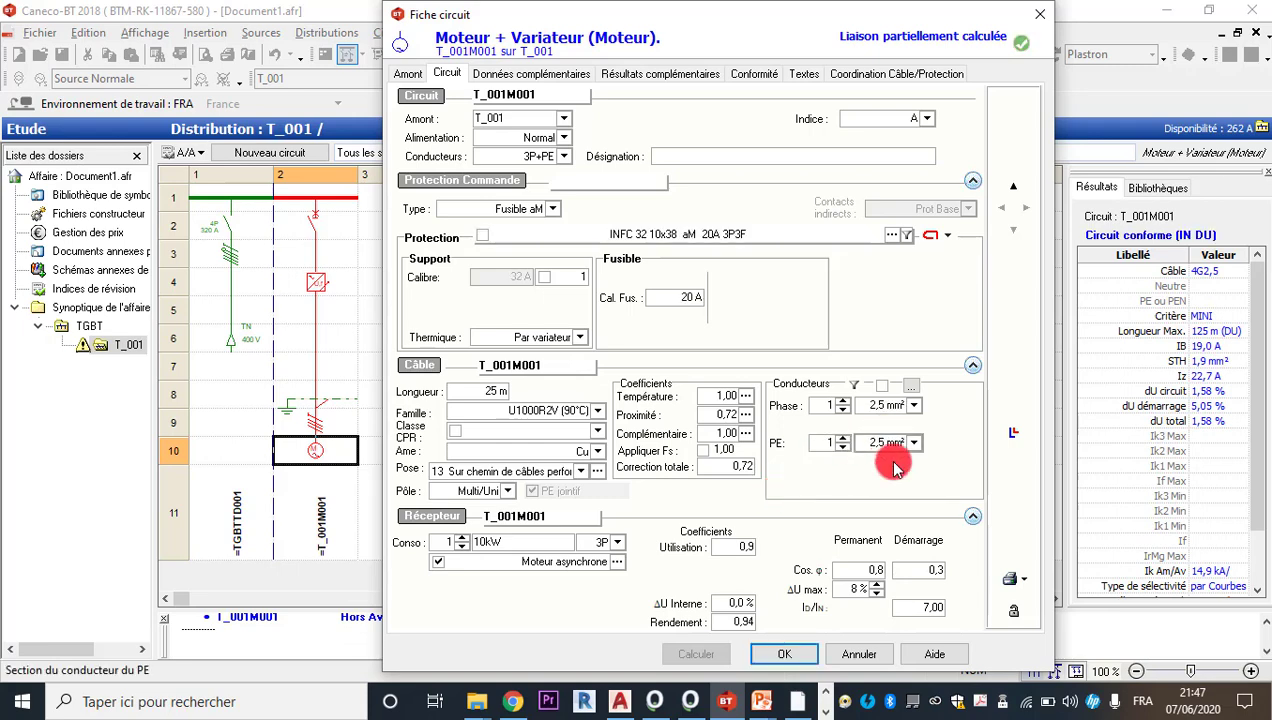
Set the phase conductor section of T_001M001 to 4 mm², recalculate and validate the circuit sheet
left_click(913, 405)
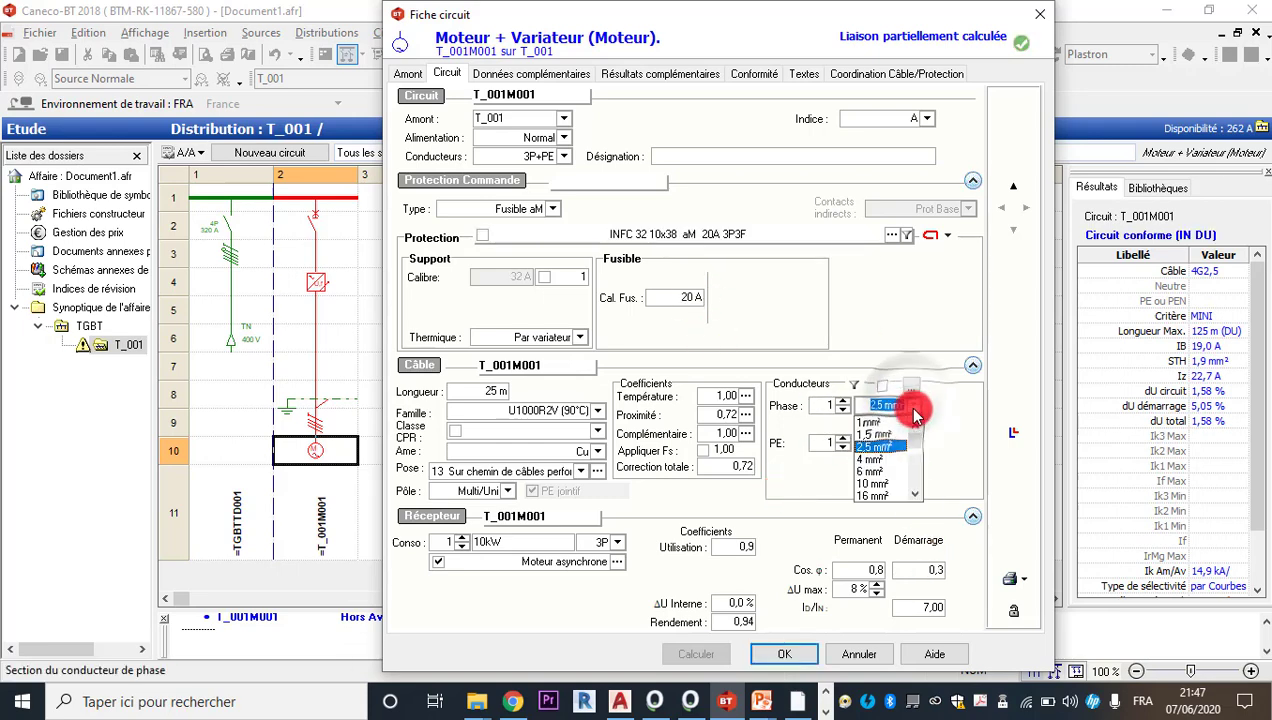
left_click(883, 463)
left_click(702, 653)
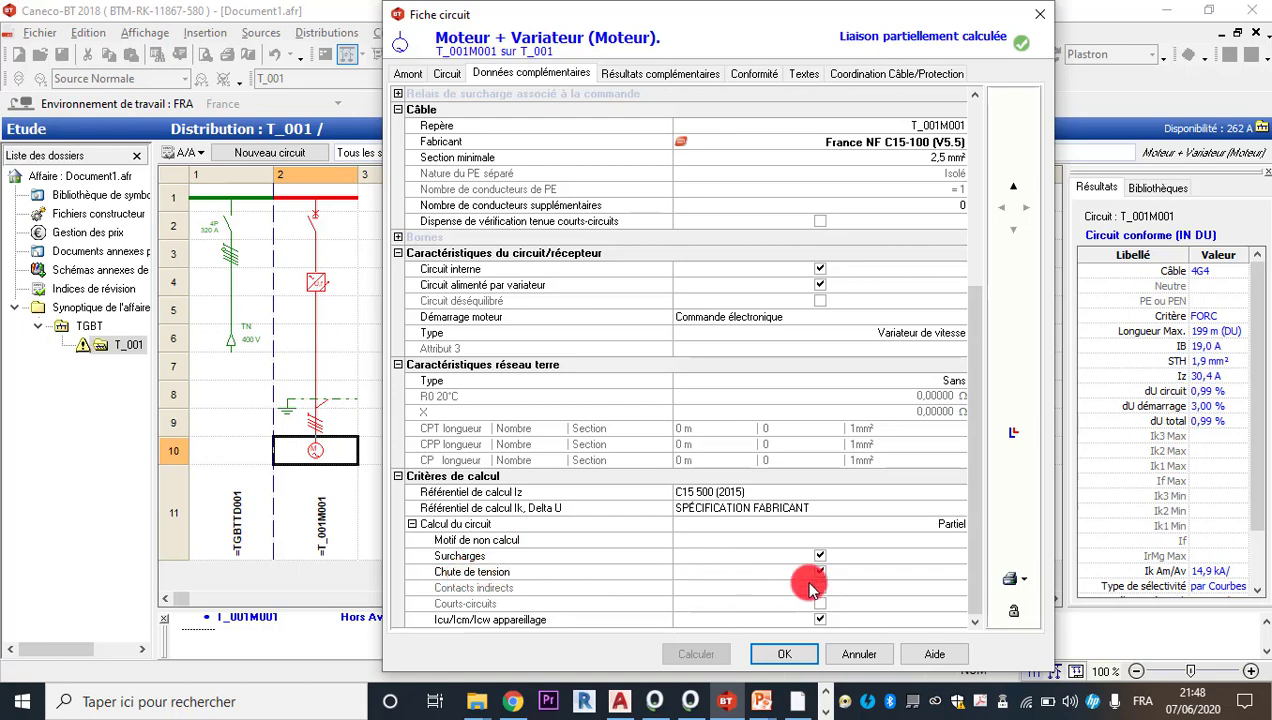
key("Return")
Insert the library circuit block with a drive feeding a single motor (SJB_2), starting in column 3 of the T_001 diagram
left_click(403, 394)
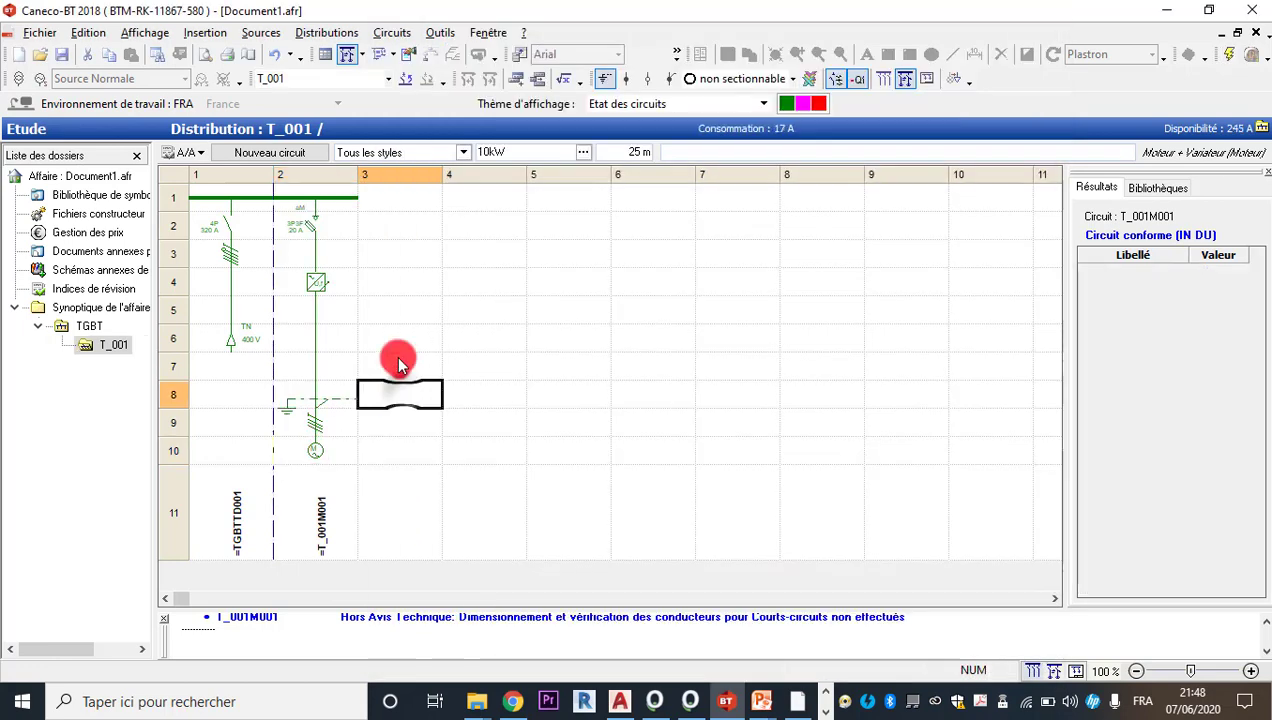
left_click(387, 192)
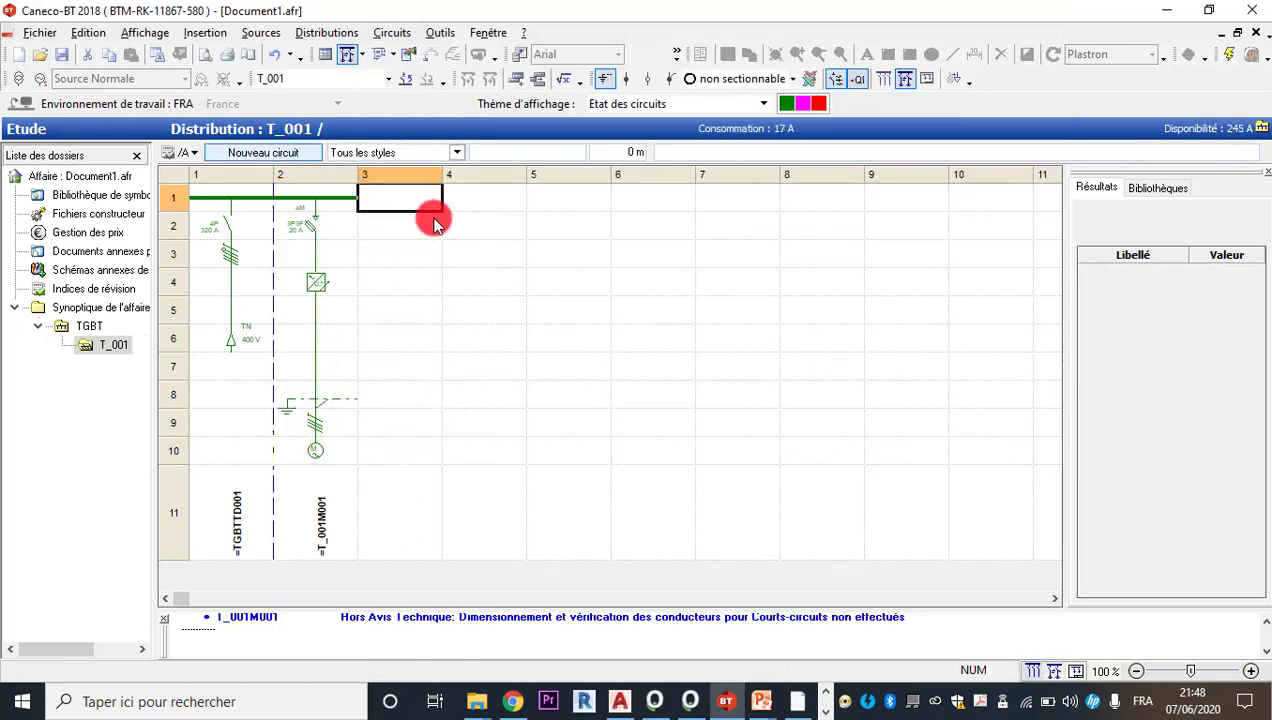
left_click(1160, 190)
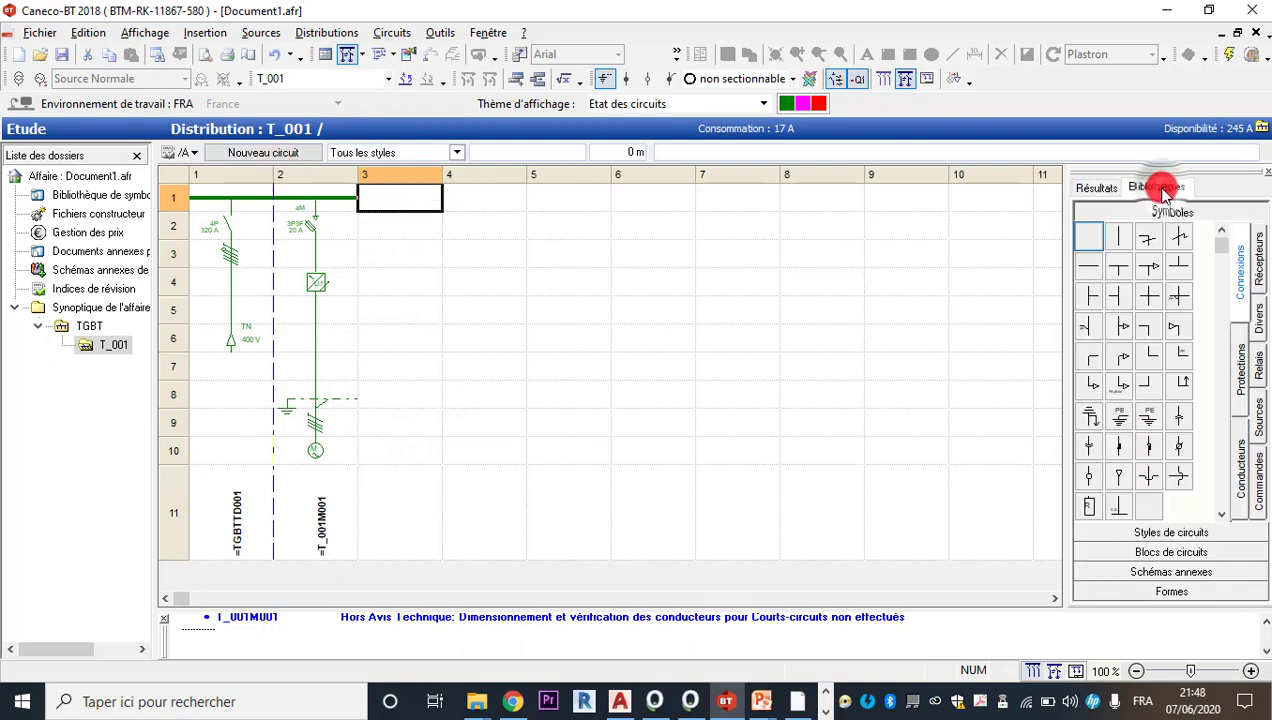
left_click(1190, 554)
left_click_drag(1210, 337, 370, 212)
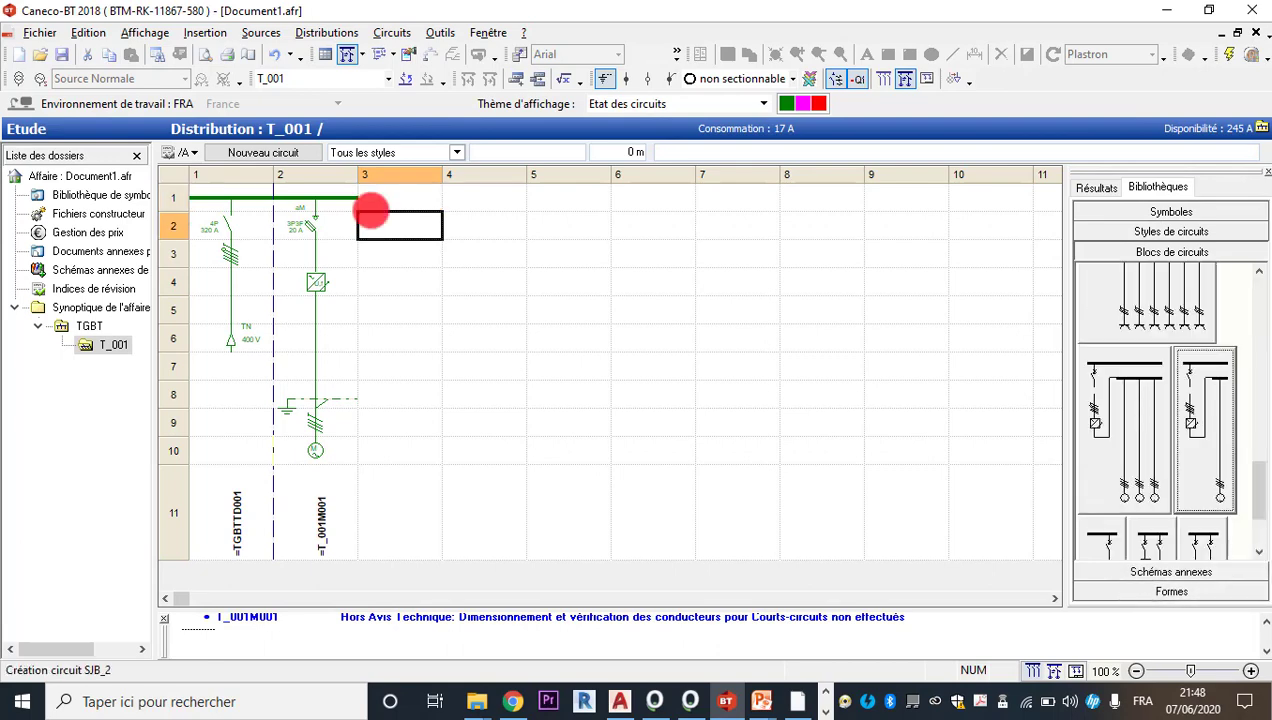
left_click(632, 330)
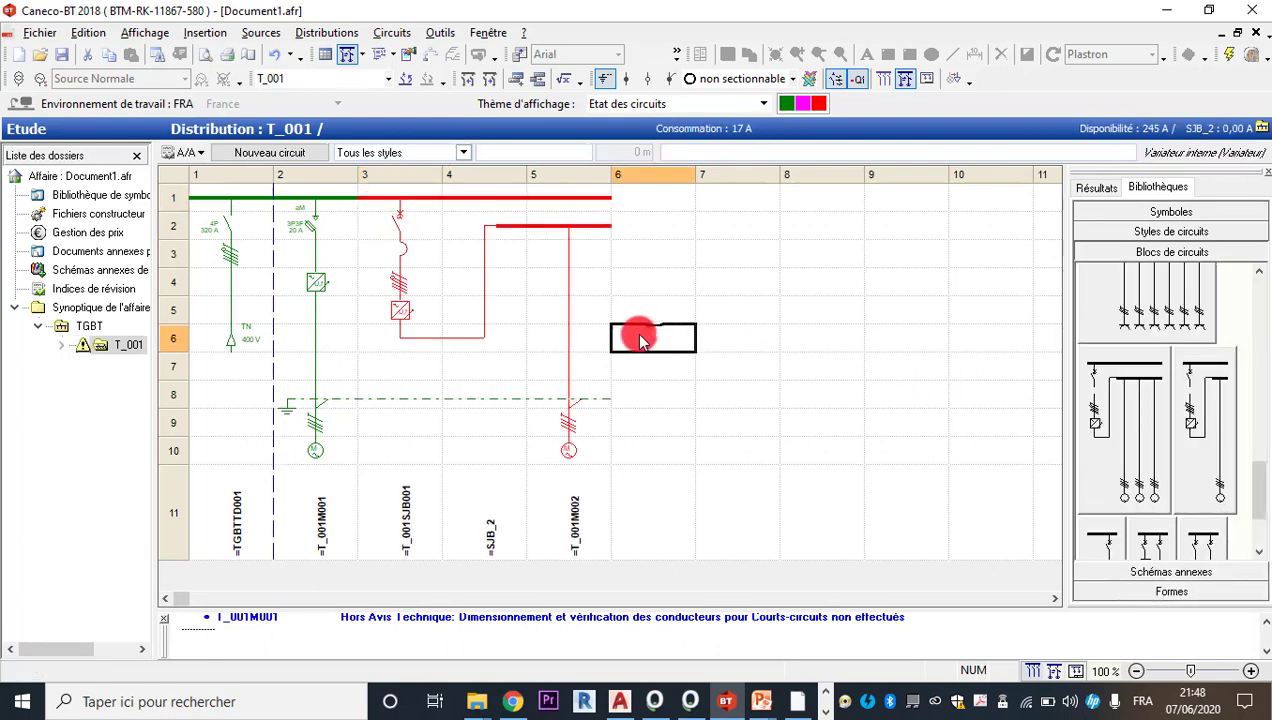
Set the internal drive circuit T_001SJB001 to Fusible aM protection, enter 520 as its consumption and validate the sheet
left_click(401, 306)
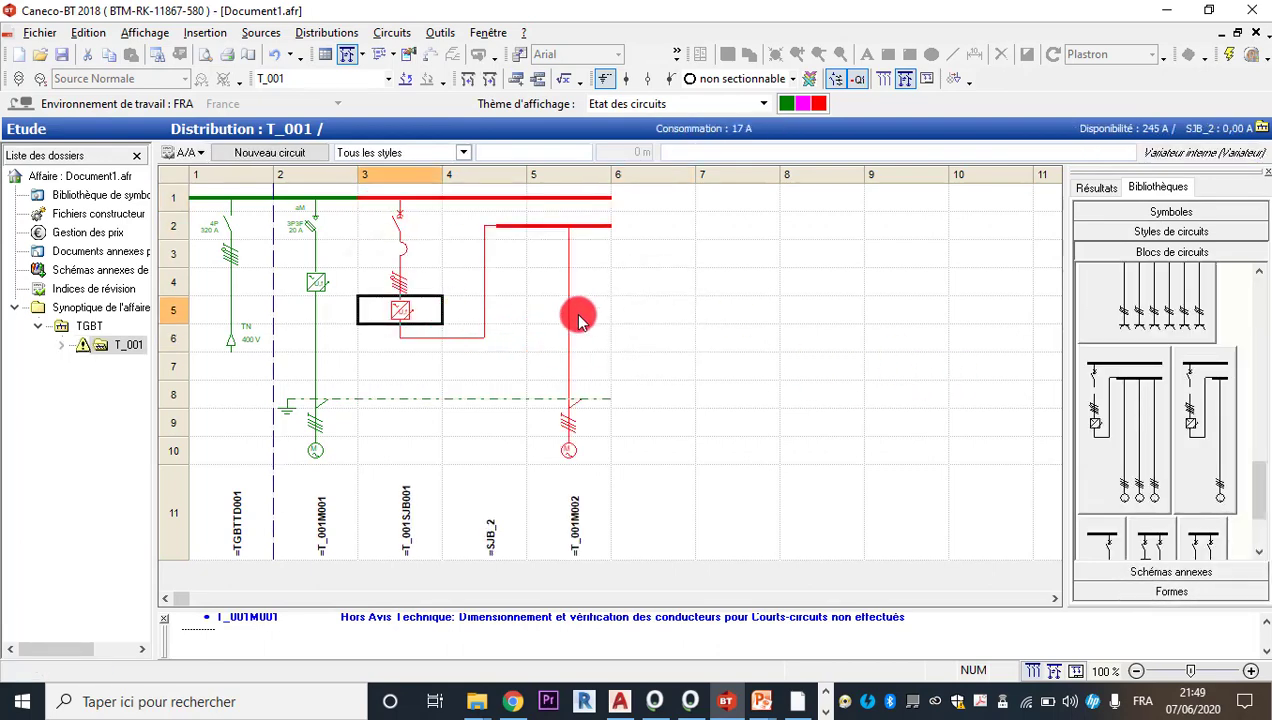
left_click(554, 206)
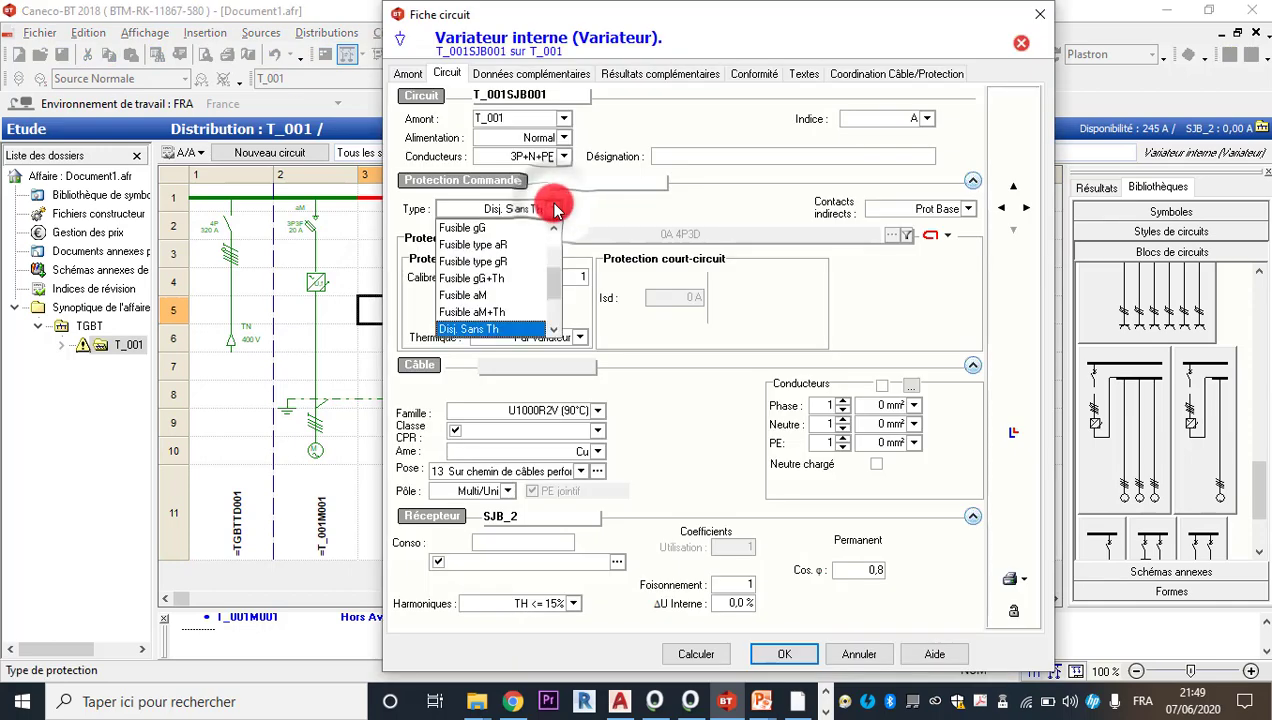
left_click(495, 298)
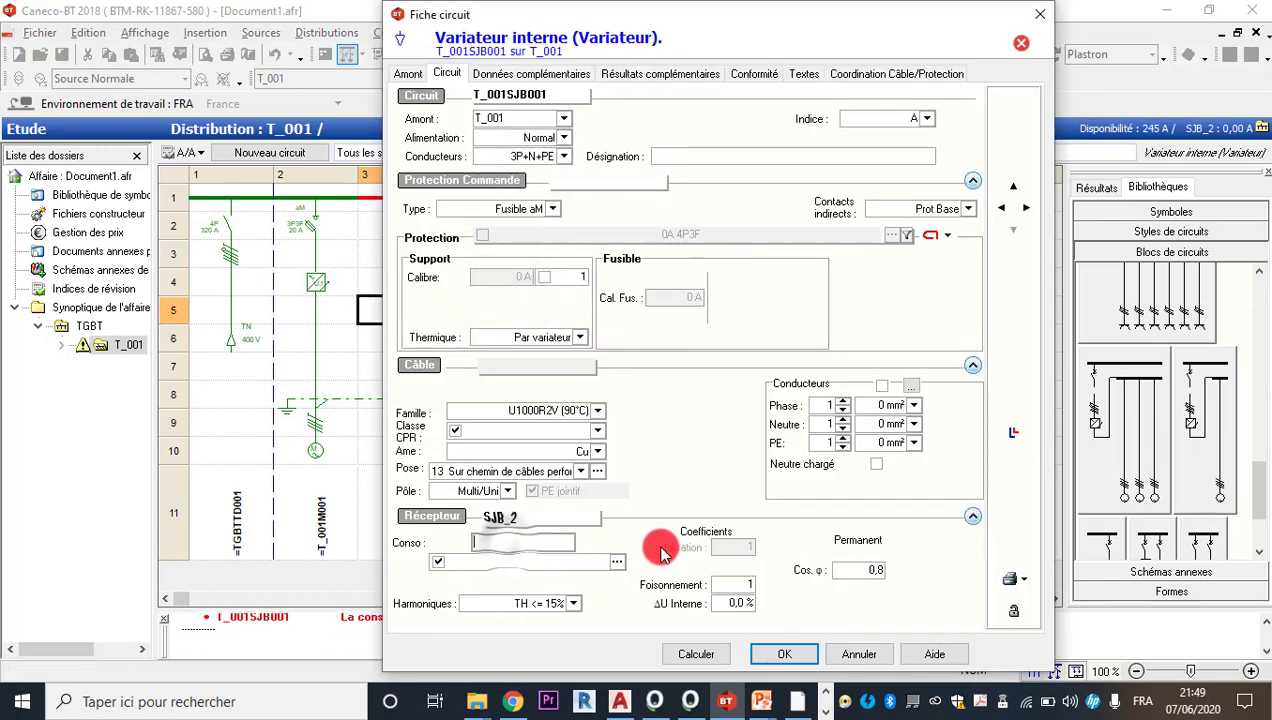
type("520")
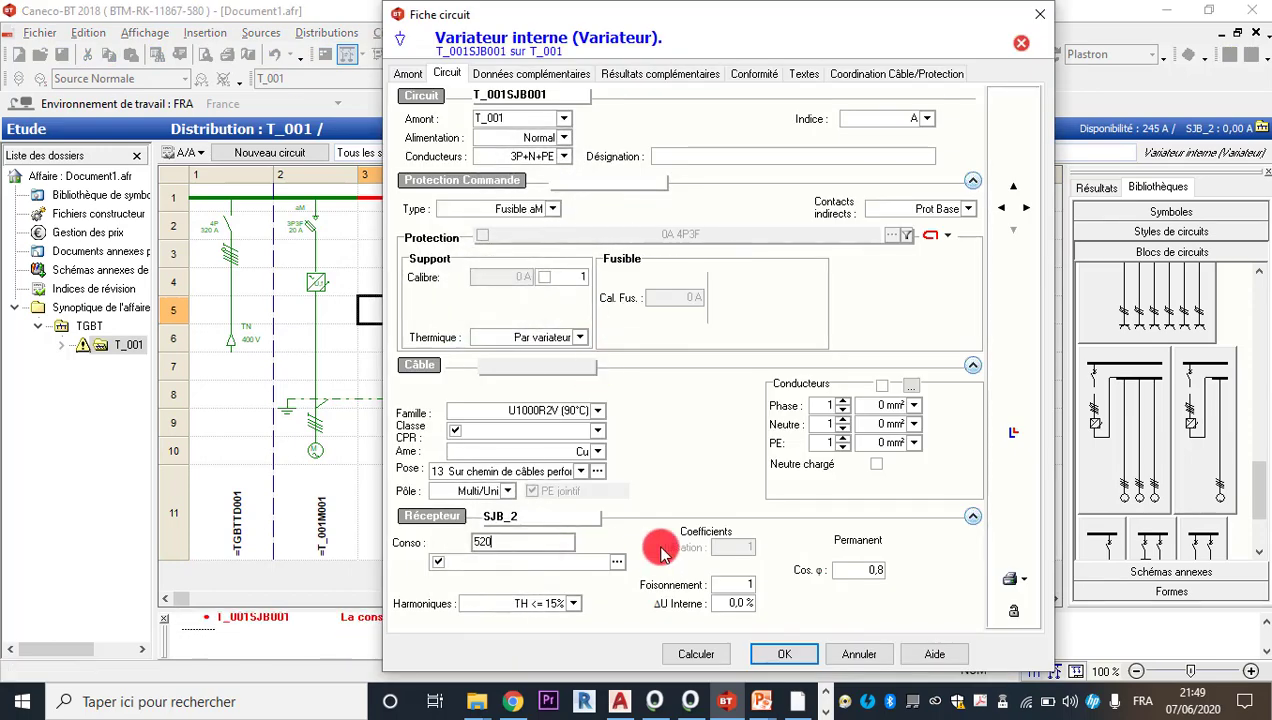
left_click(784, 654)
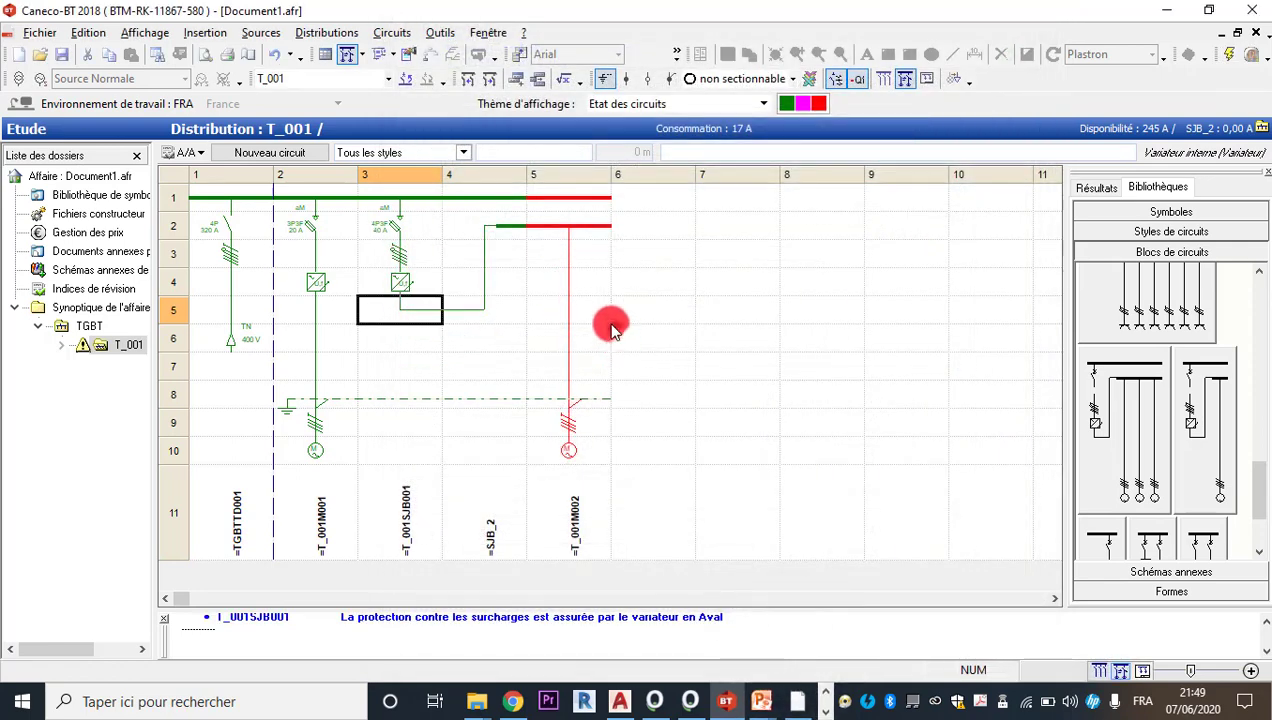
Try to run the automatic calculation on motor circuit T_001M002 in column 5
left_click(578, 172)
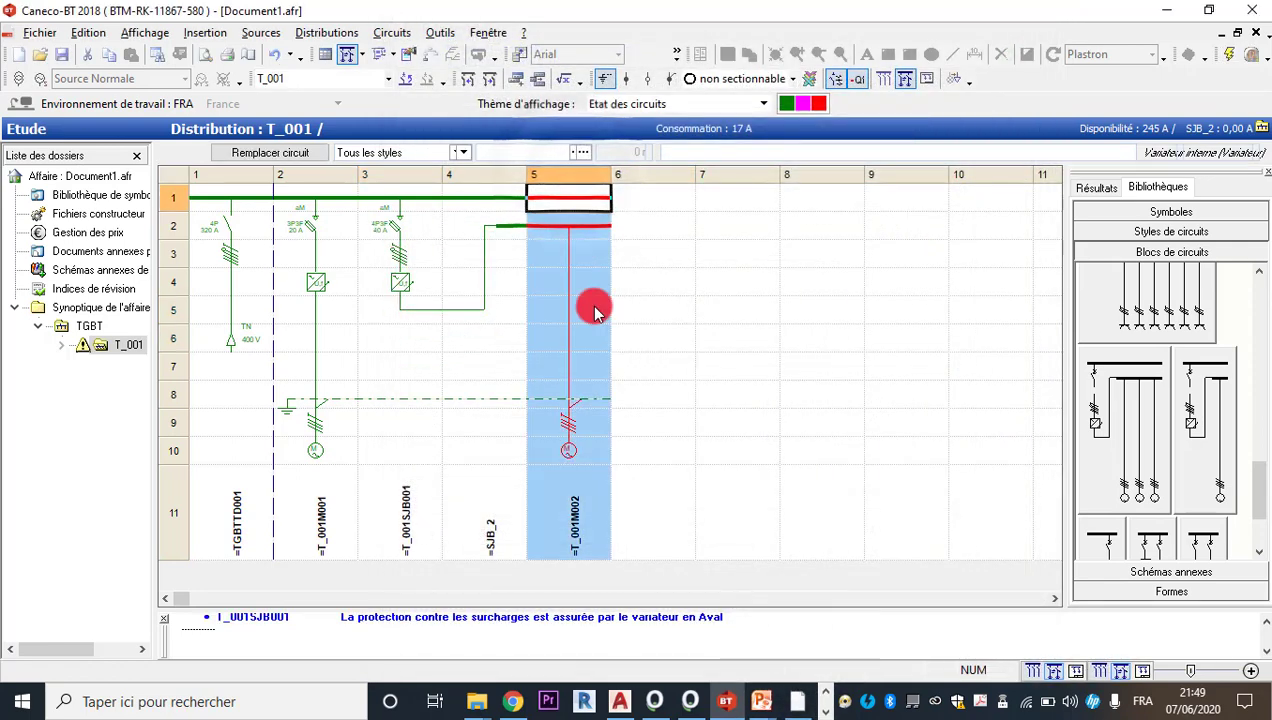
right_click(594, 312)
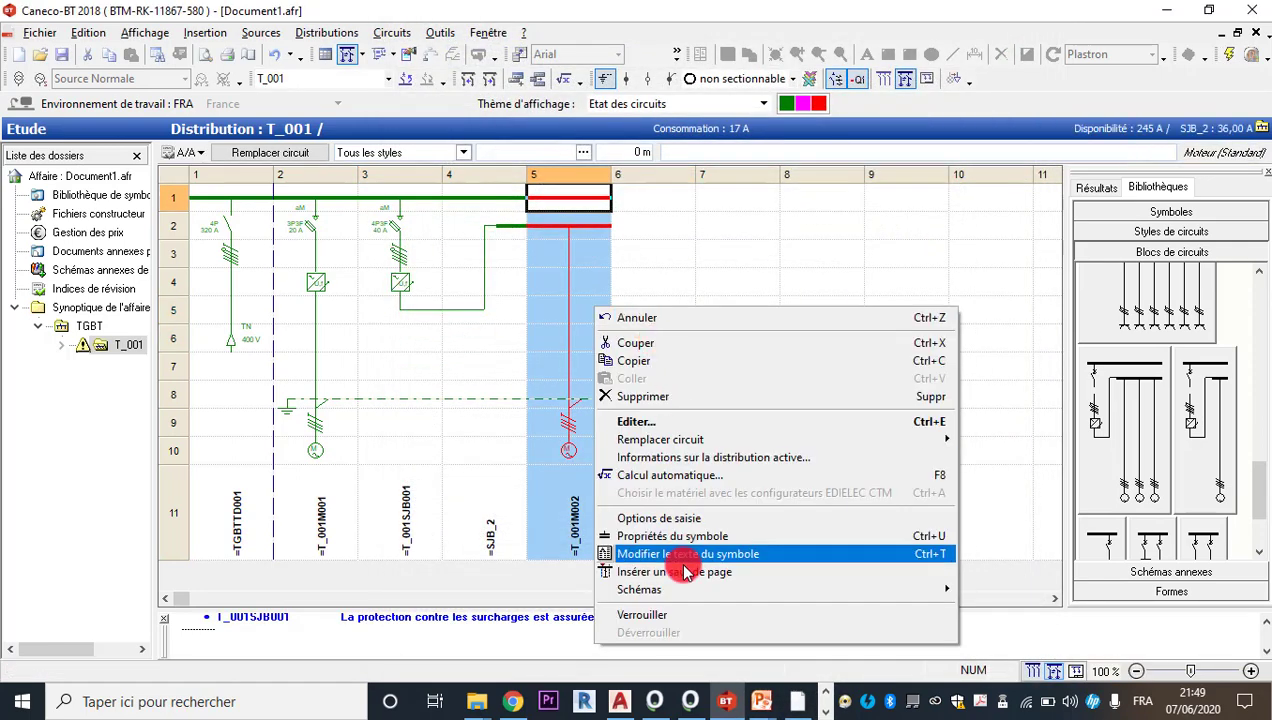
left_click(676, 476)
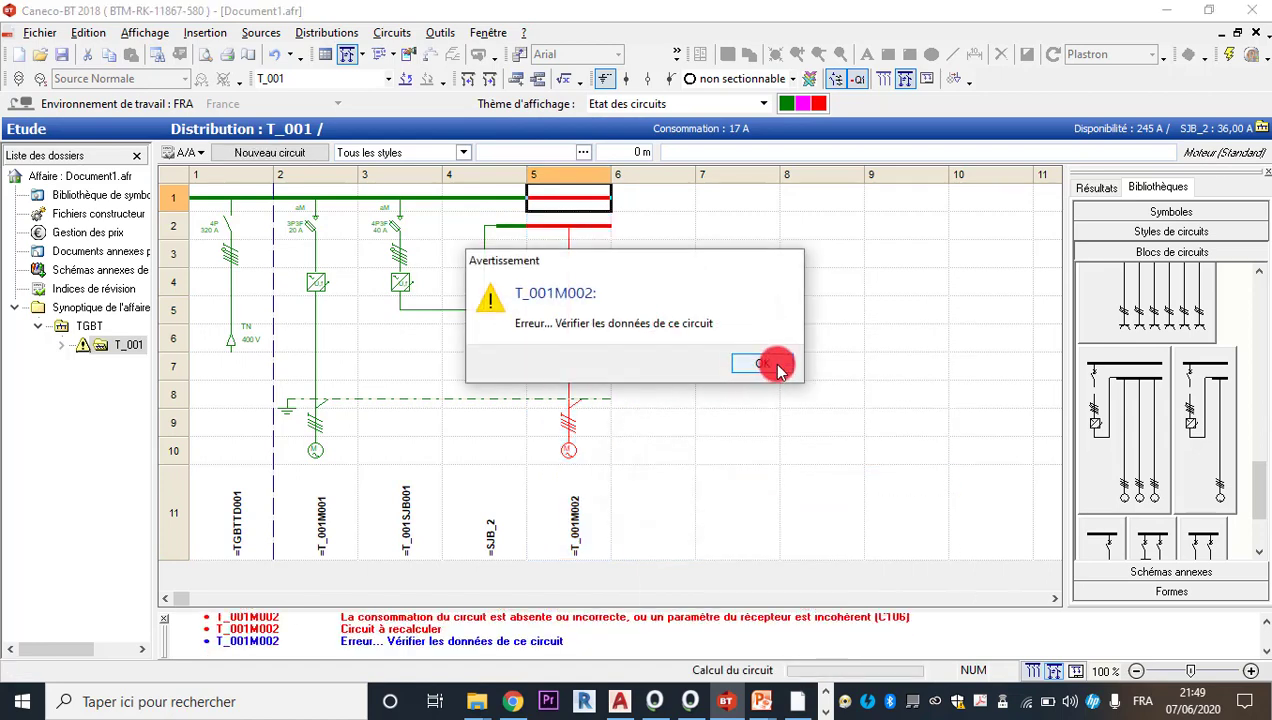
left_click(768, 366)
Give motor circuit T_001M002 a 20 m cable and a 1.5 kW asynchronous motor, calculate it and validate the sheet
left_click(579, 457)
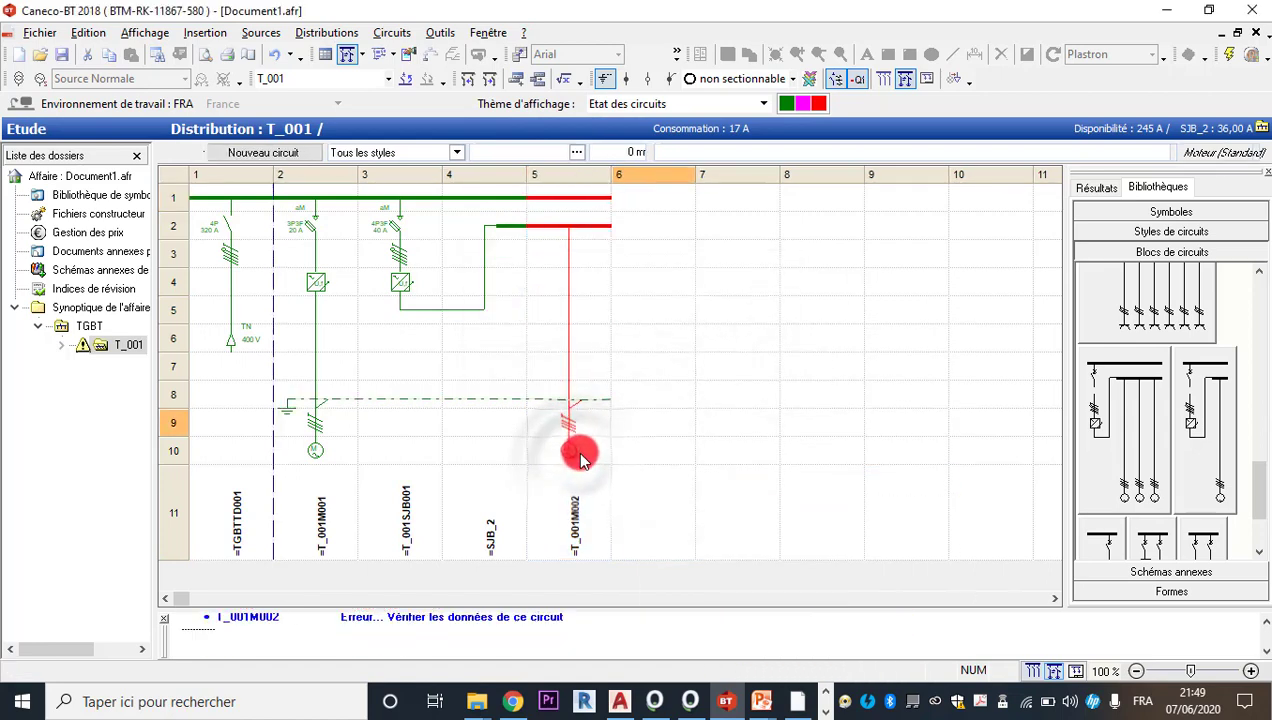
double_click(579, 457)
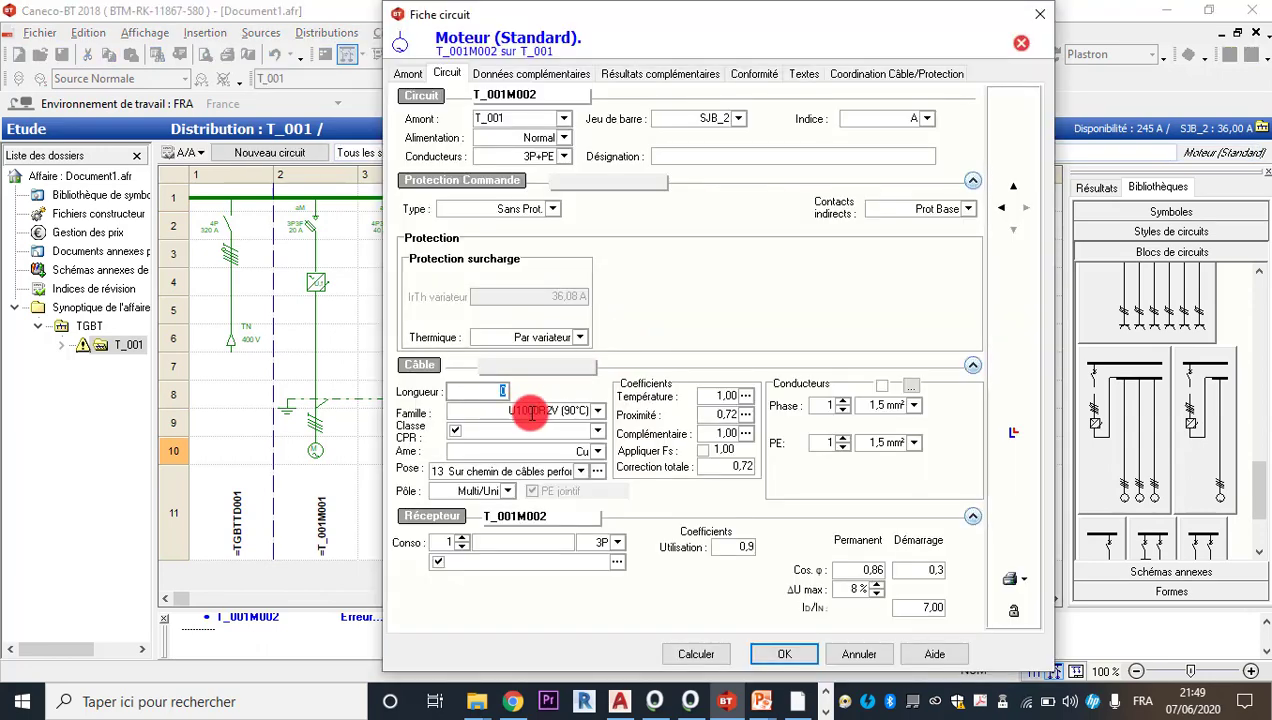
left_click(620, 563)
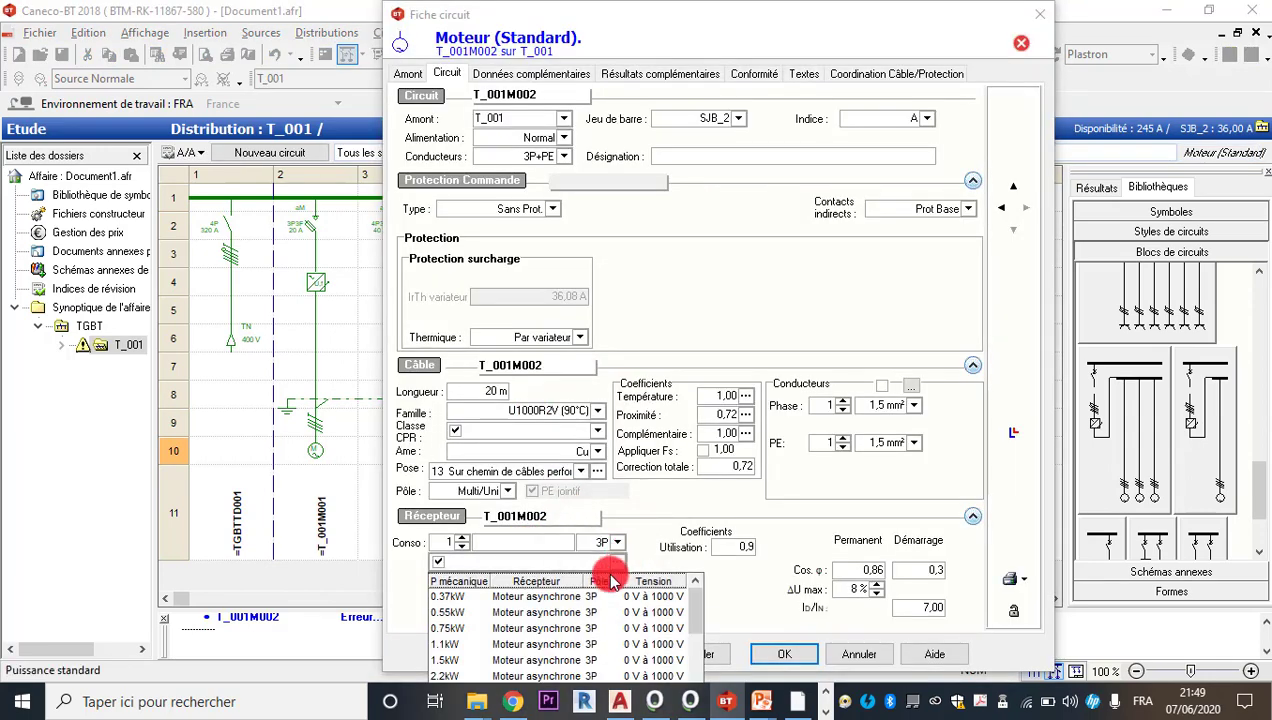
left_click(568, 660)
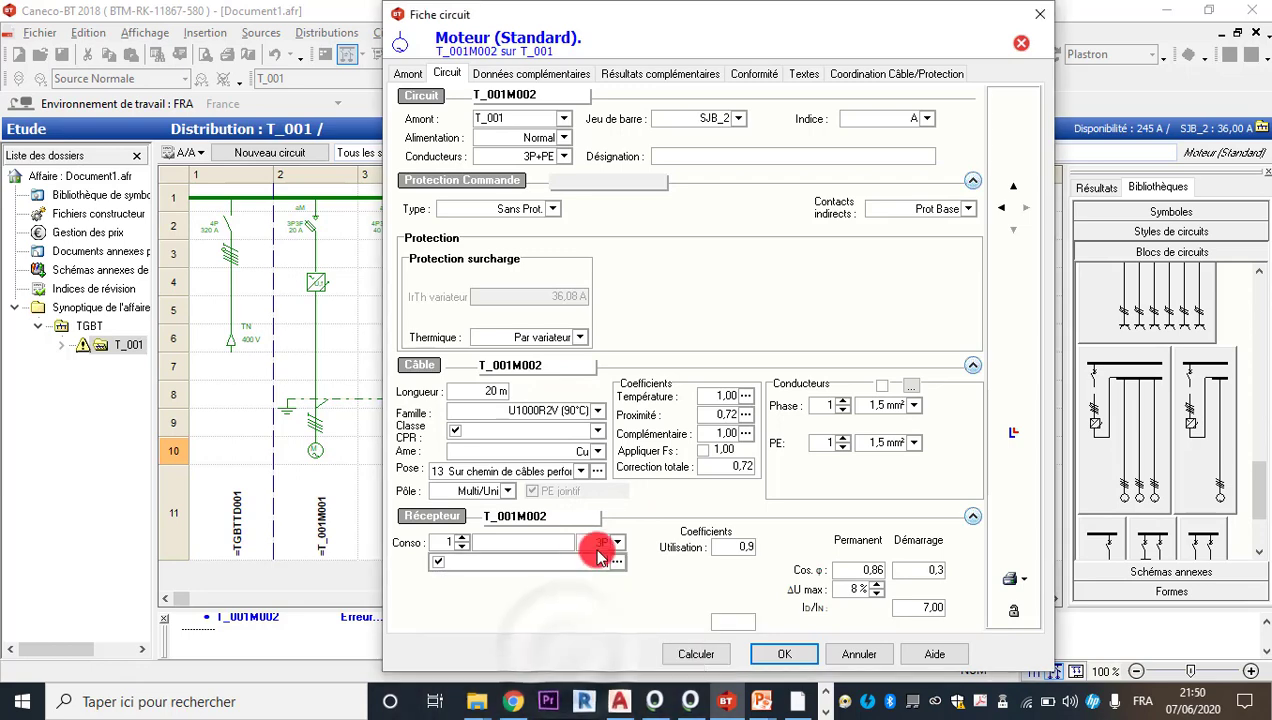
left_click(682, 654)
key("Return")
Insert the Circuit + 3 Variateurs library block, with one drive feeding three motors, starting in column 6 of the T_001 diagram
left_click(653, 205)
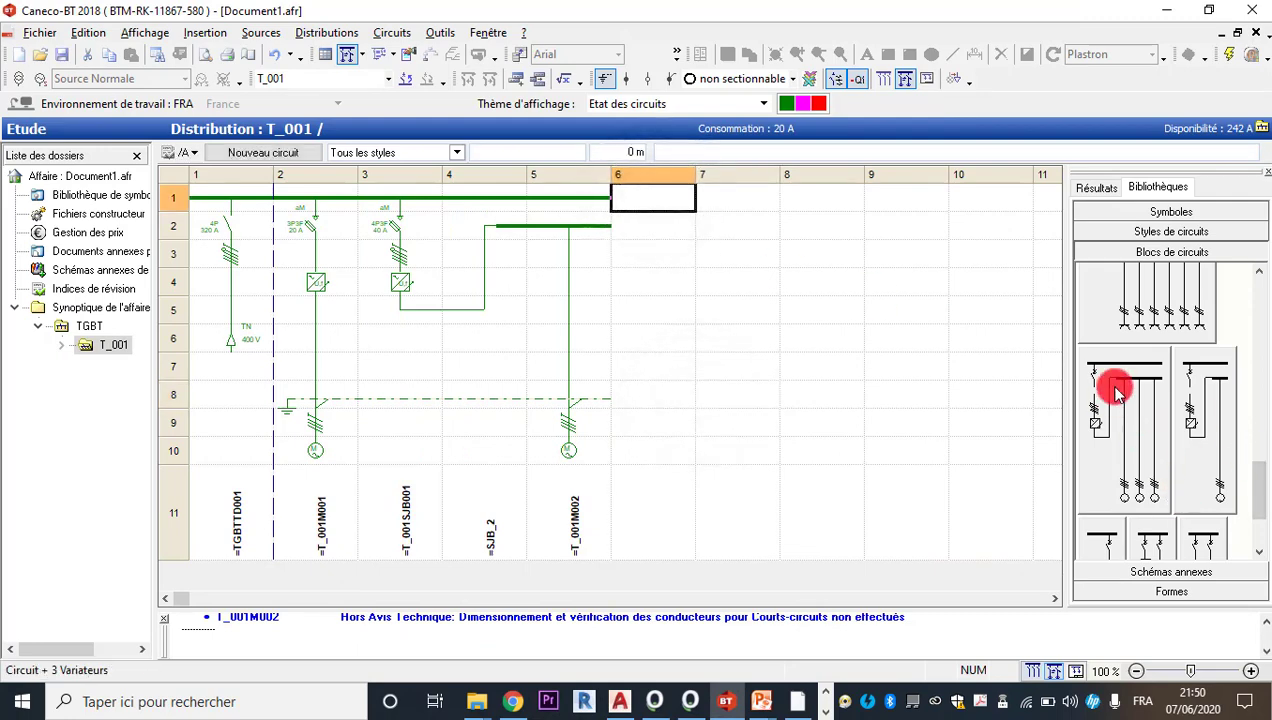
left_click_drag(1117, 390, 653, 176)
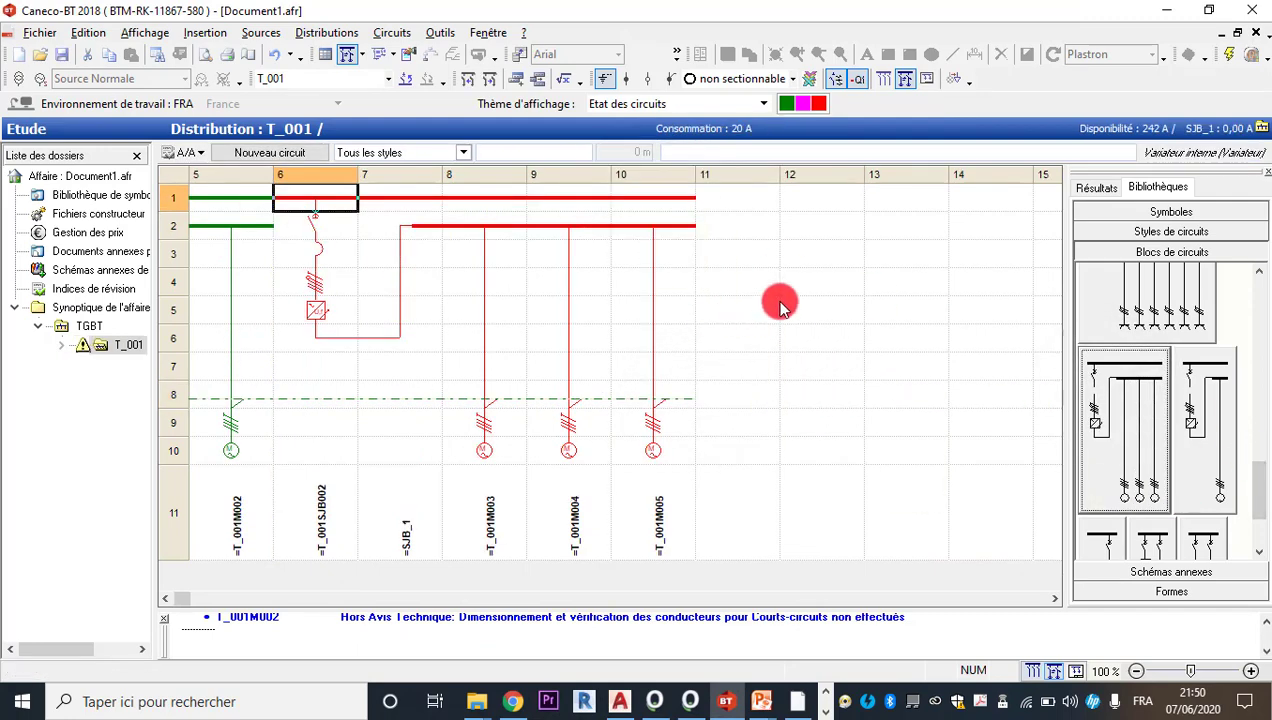
left_click(314, 252)
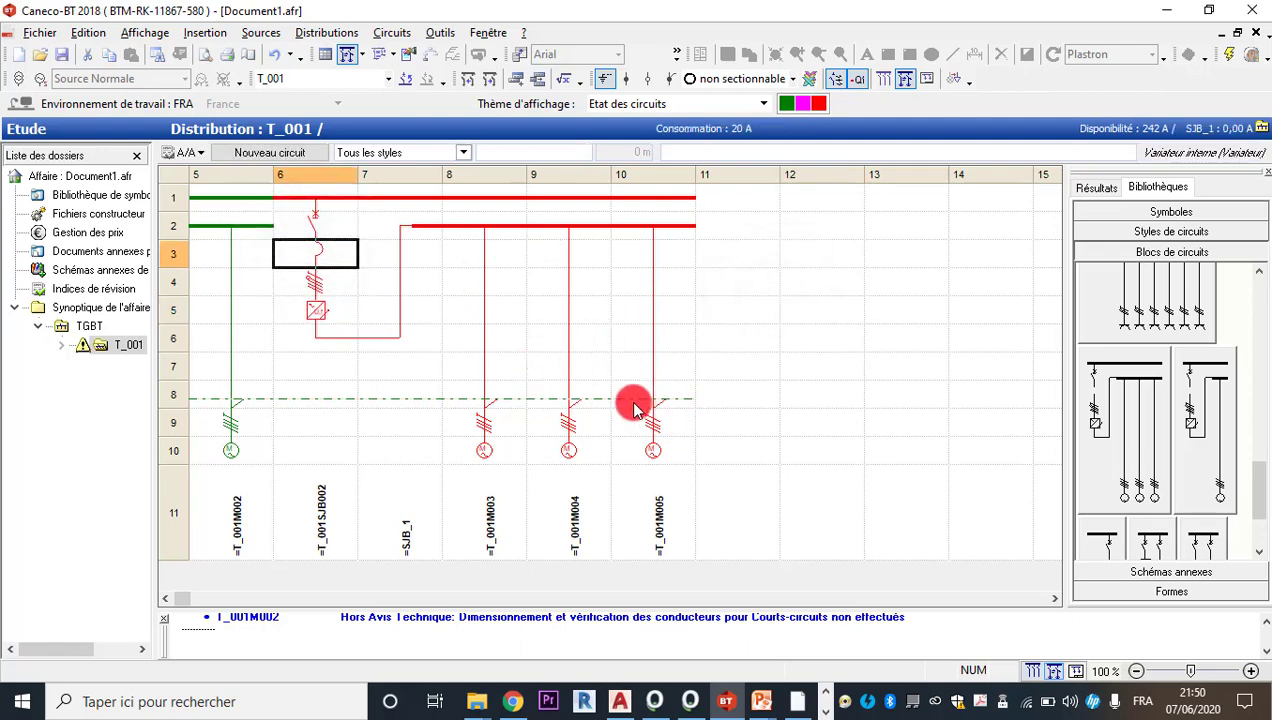
left_click(452, 286)
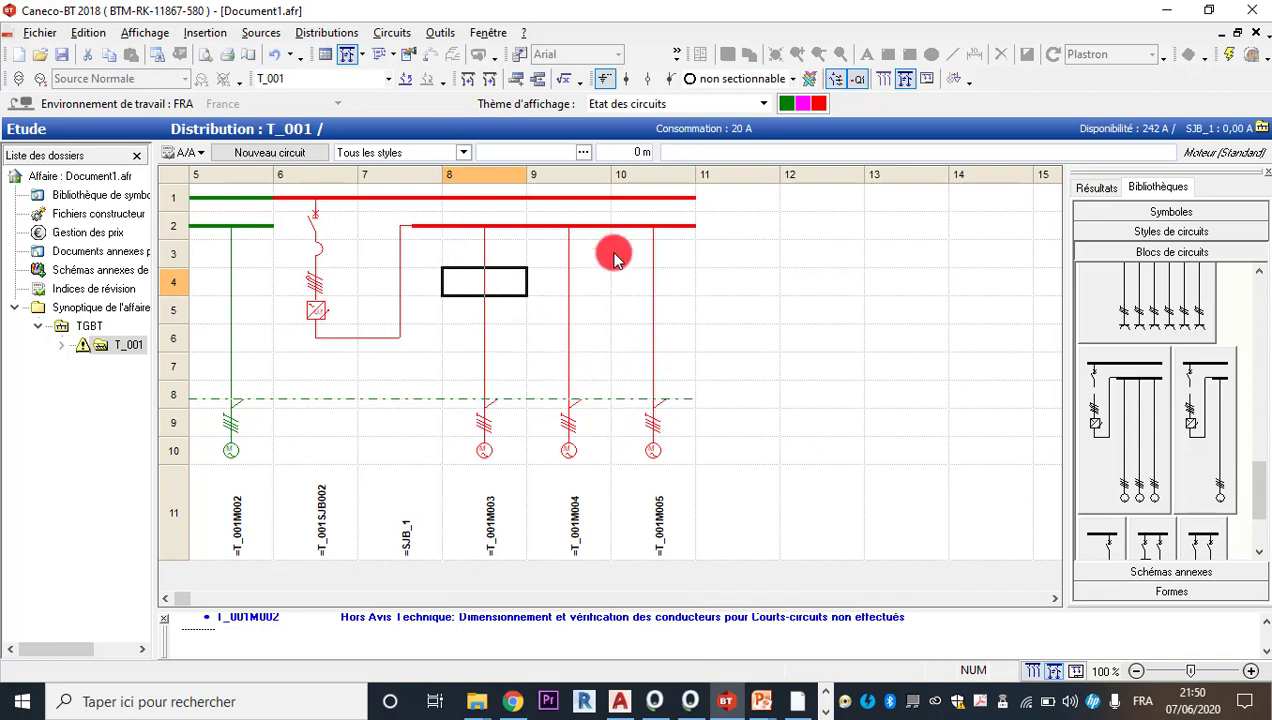
Set internal drive circuit T_001SJB002 to Fusible aM protection with a 25 kW consumption, calculate it and validate the sheet
left_click(320, 310)
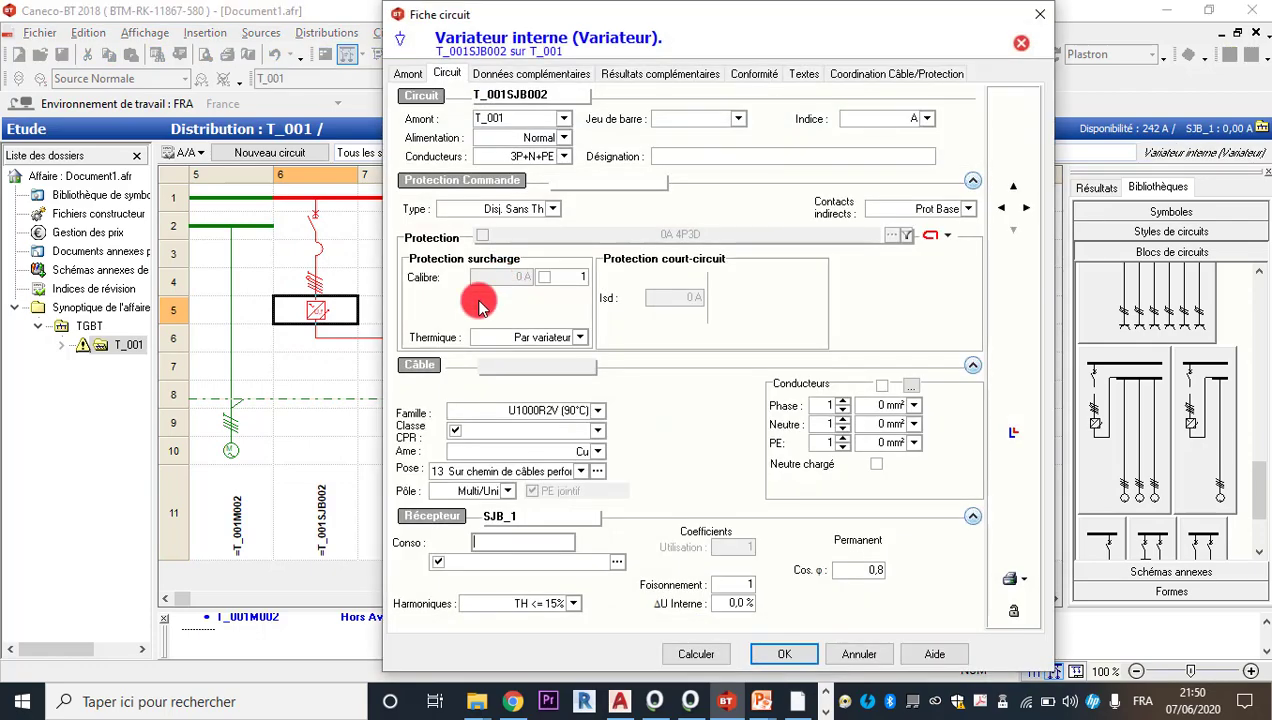
left_click(553, 209)
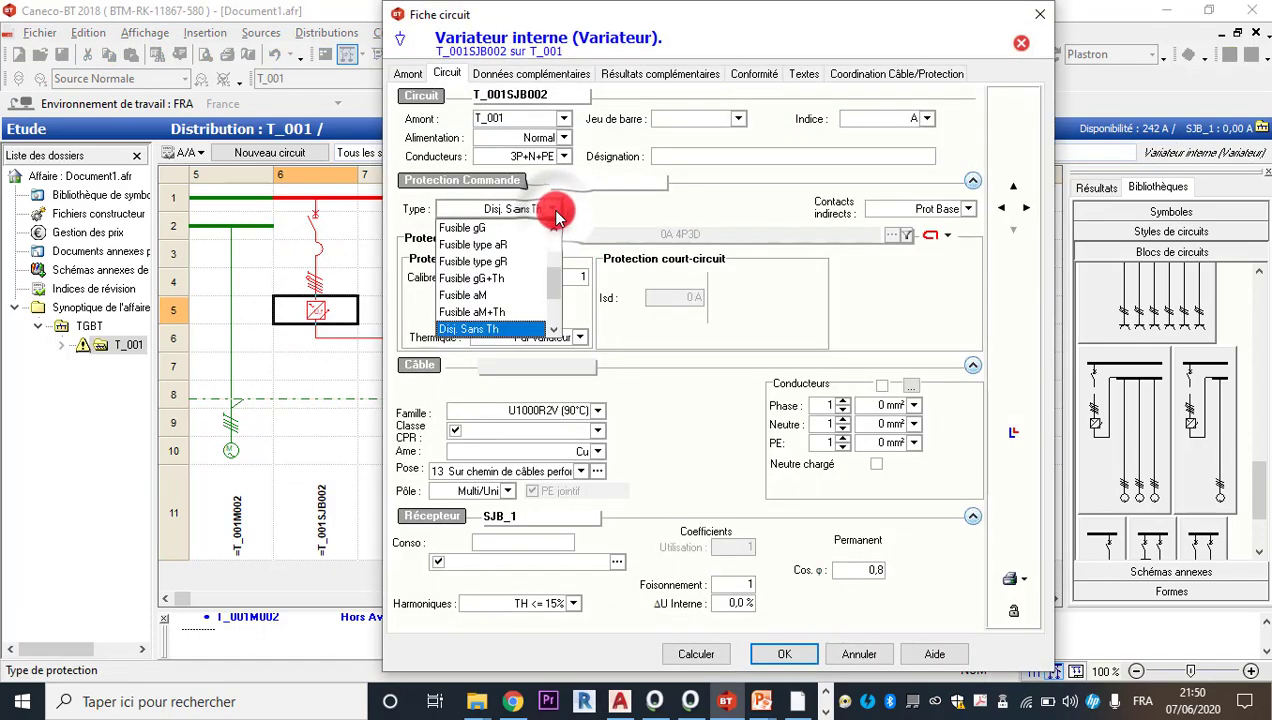
scroll(557, 292, "down", 1)
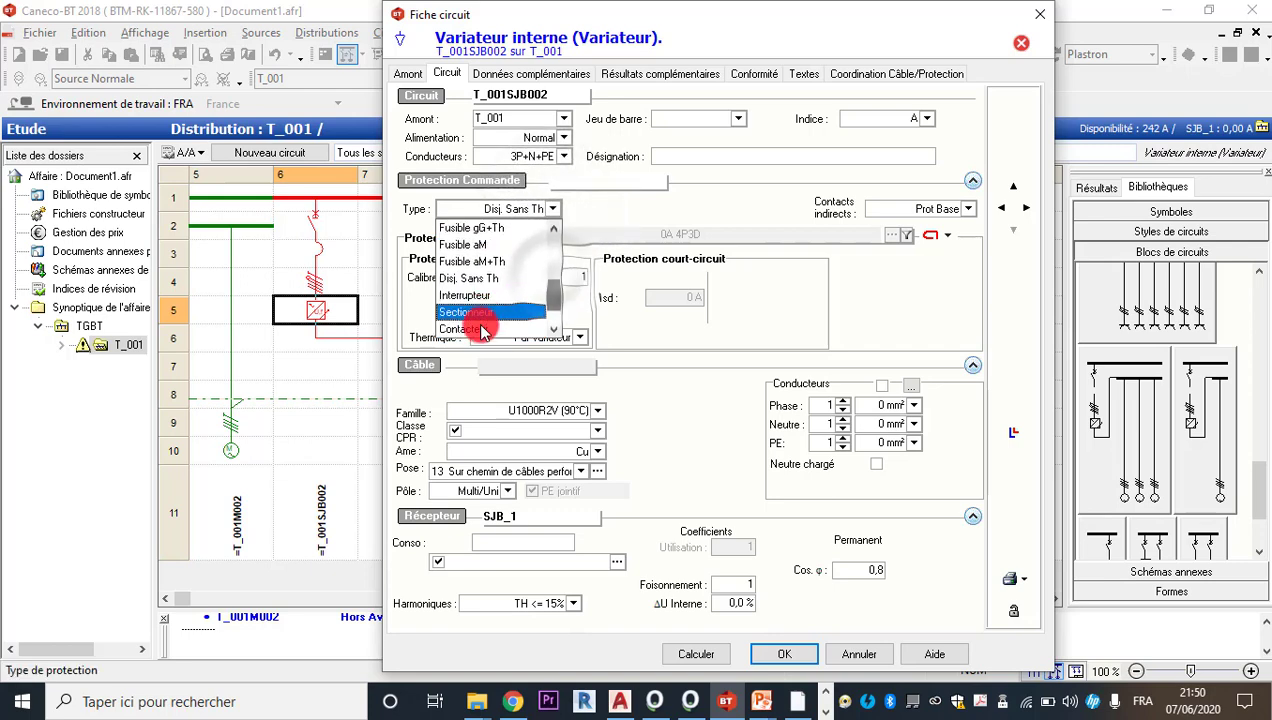
left_click(512, 246)
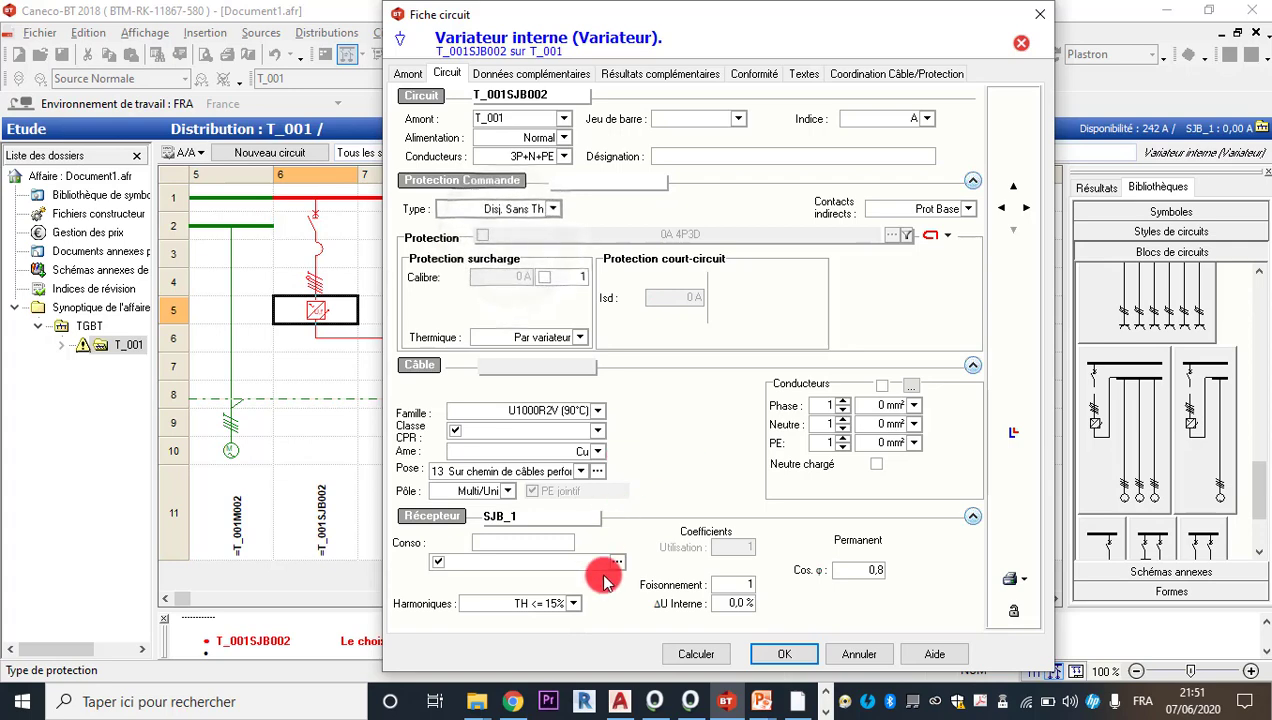
left_click(490, 542)
type("25kw")
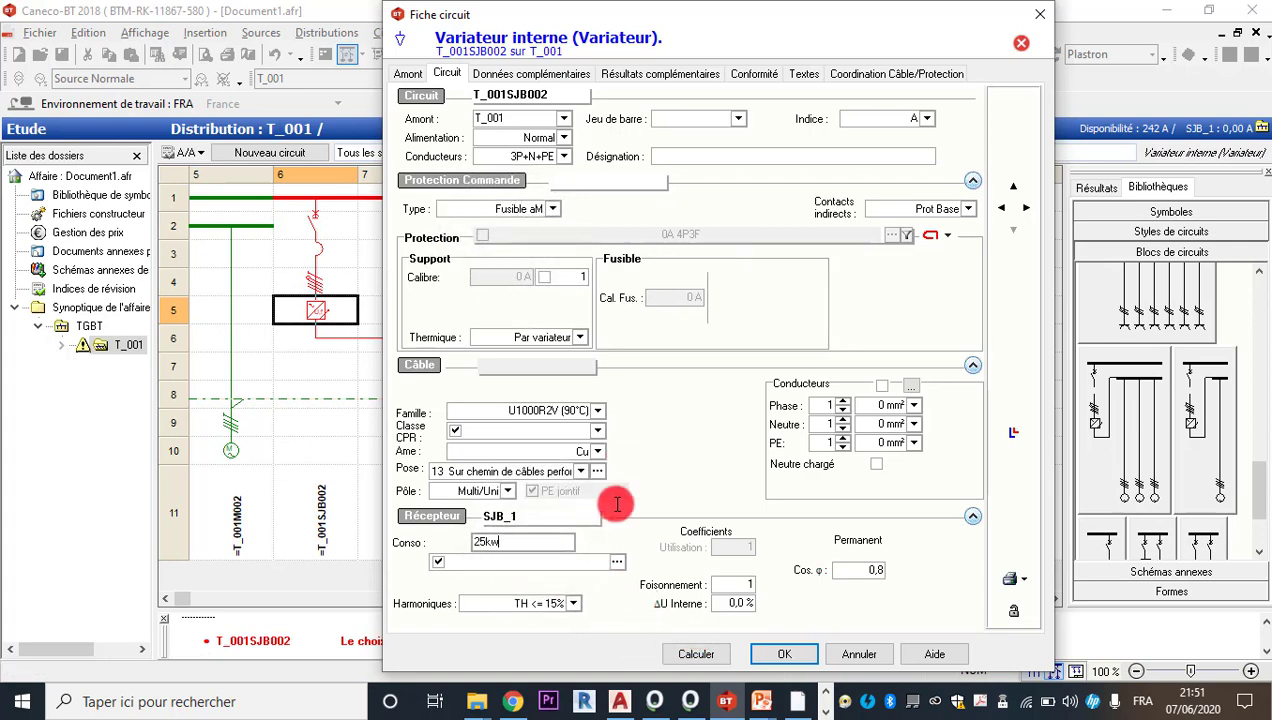
left_click(722, 654)
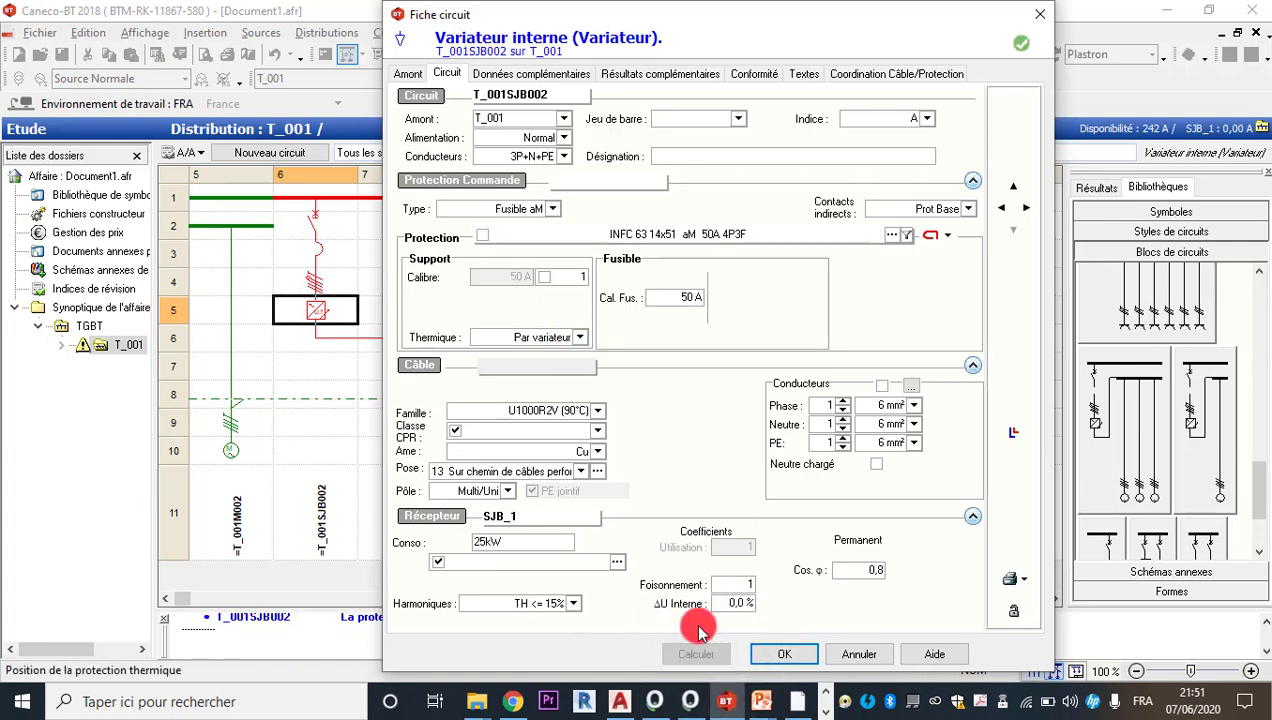
left_click(779, 655)
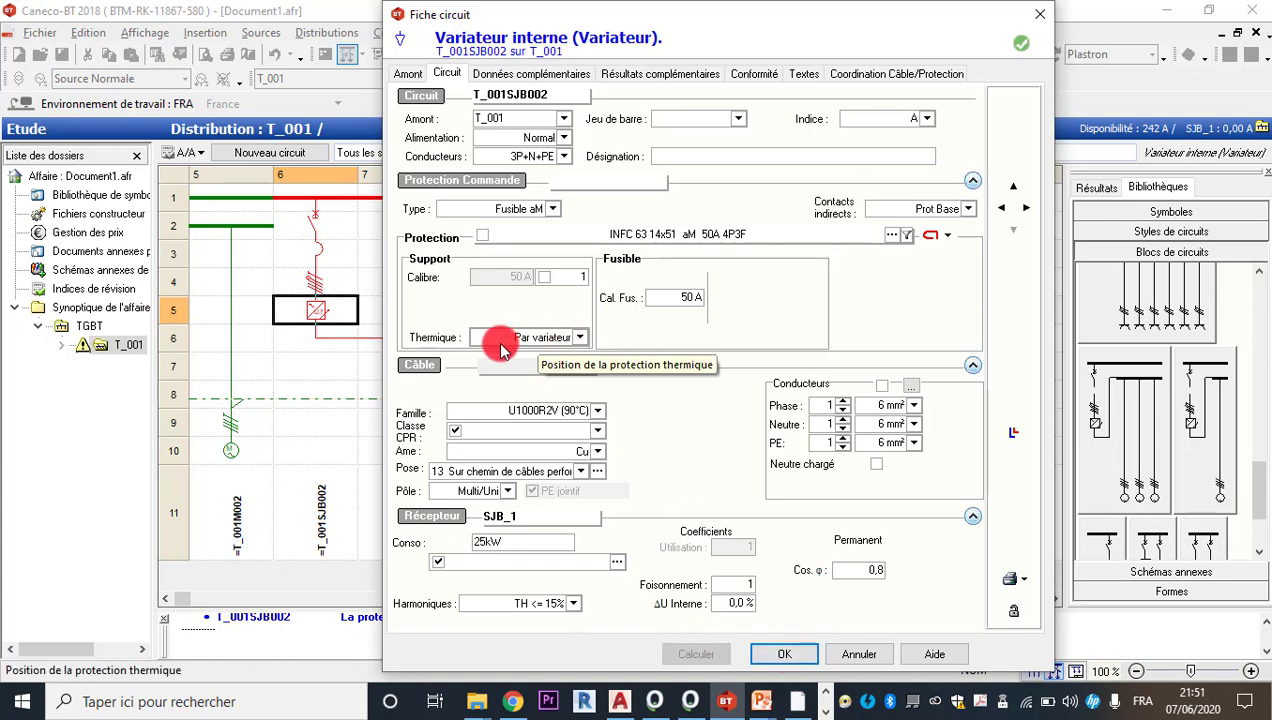
left_click(758, 654)
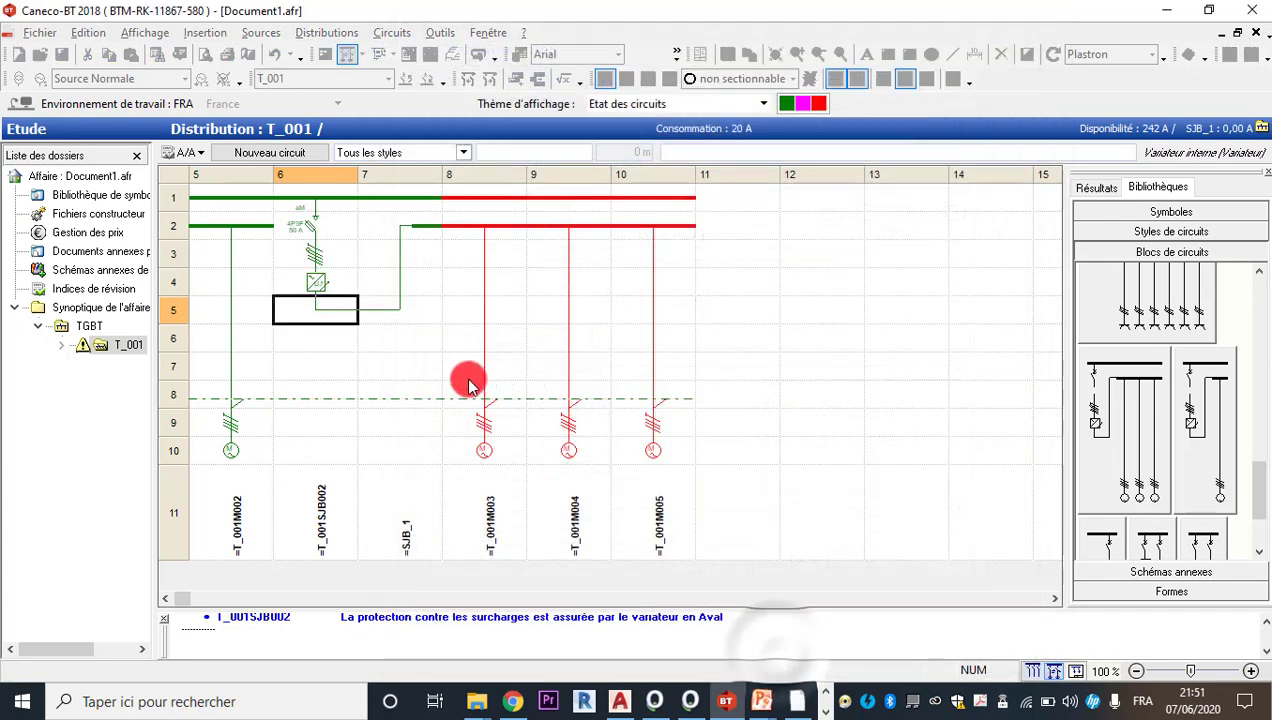
Give motor circuit T_001M003 a 25 m cable and a 0.75 kW three-pole asynchronous motor
double_click(481, 300)
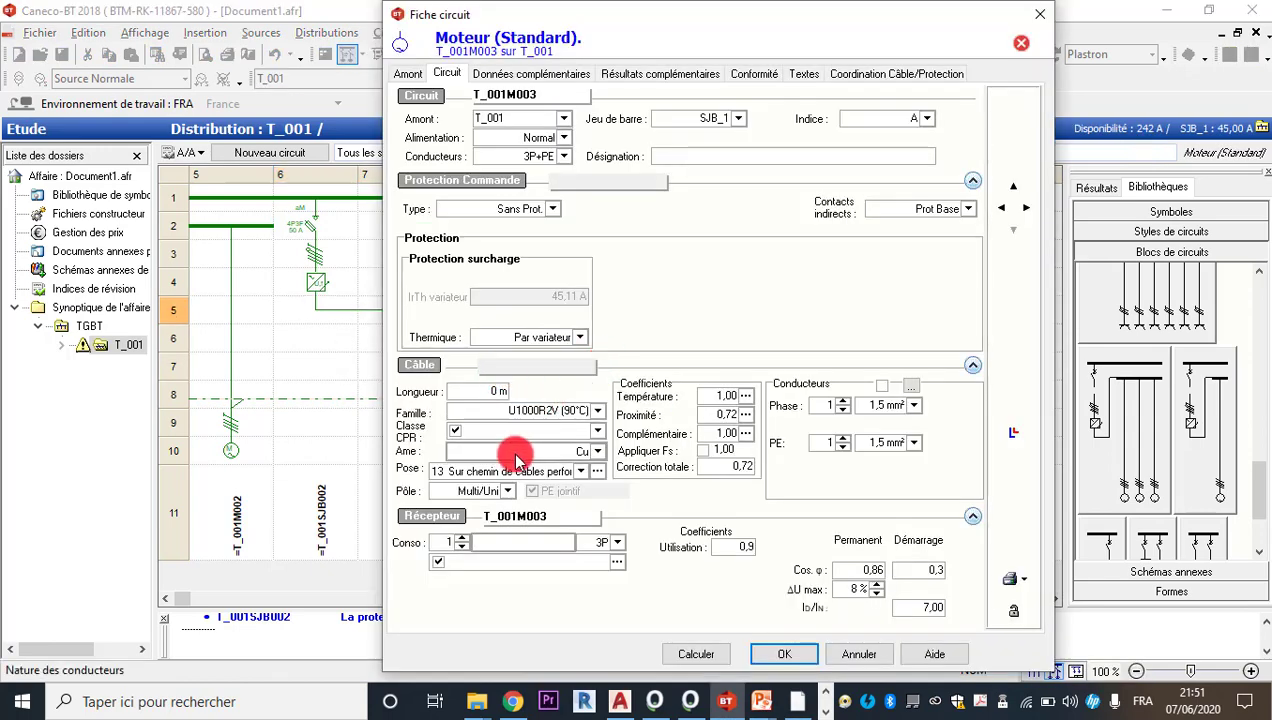
left_click(488, 391)
type("25")
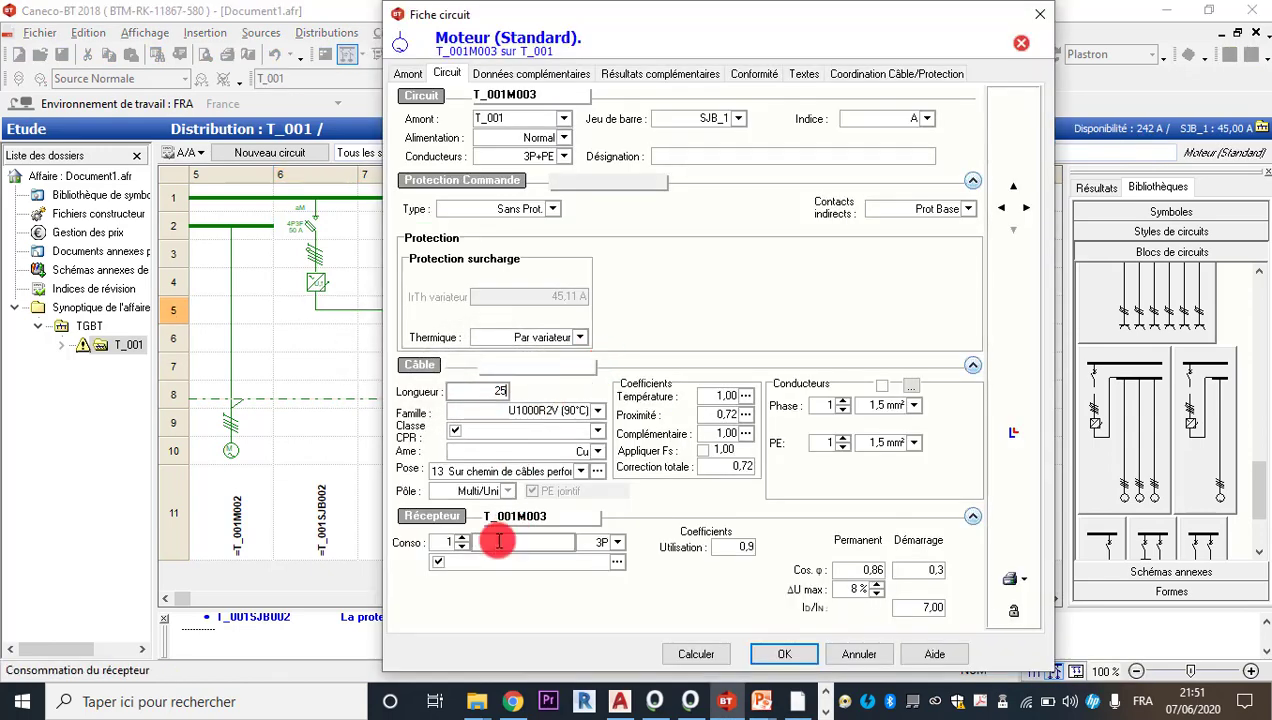
left_click(617, 563)
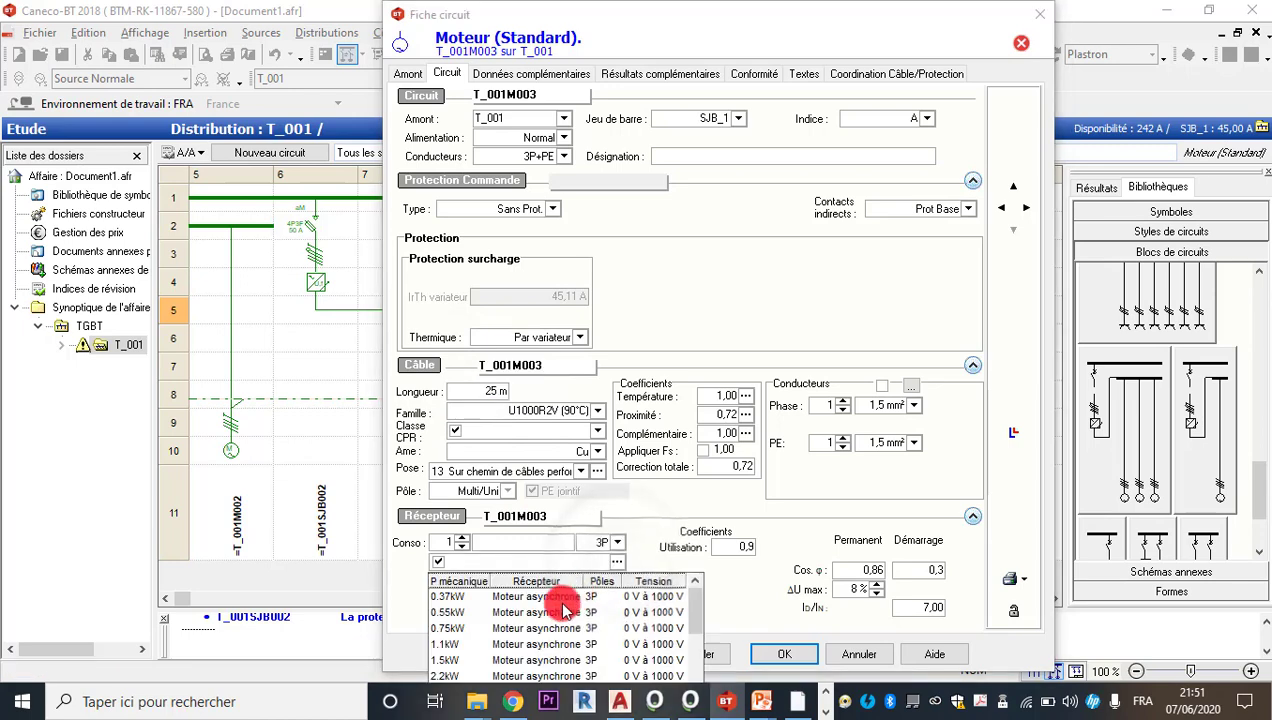
left_click(545, 632)
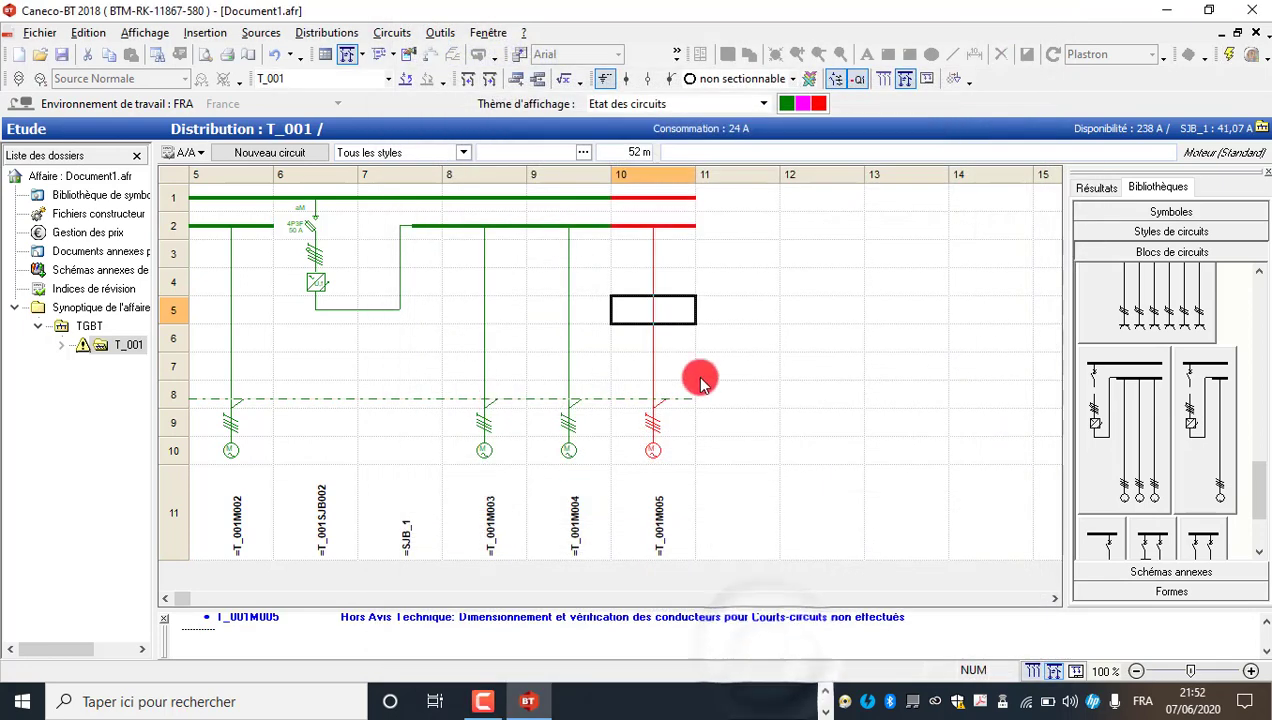
Set the thermal protection of internal drive circuit T_001SJB002 to Dispense and validate the sheet
left_click(485, 338)
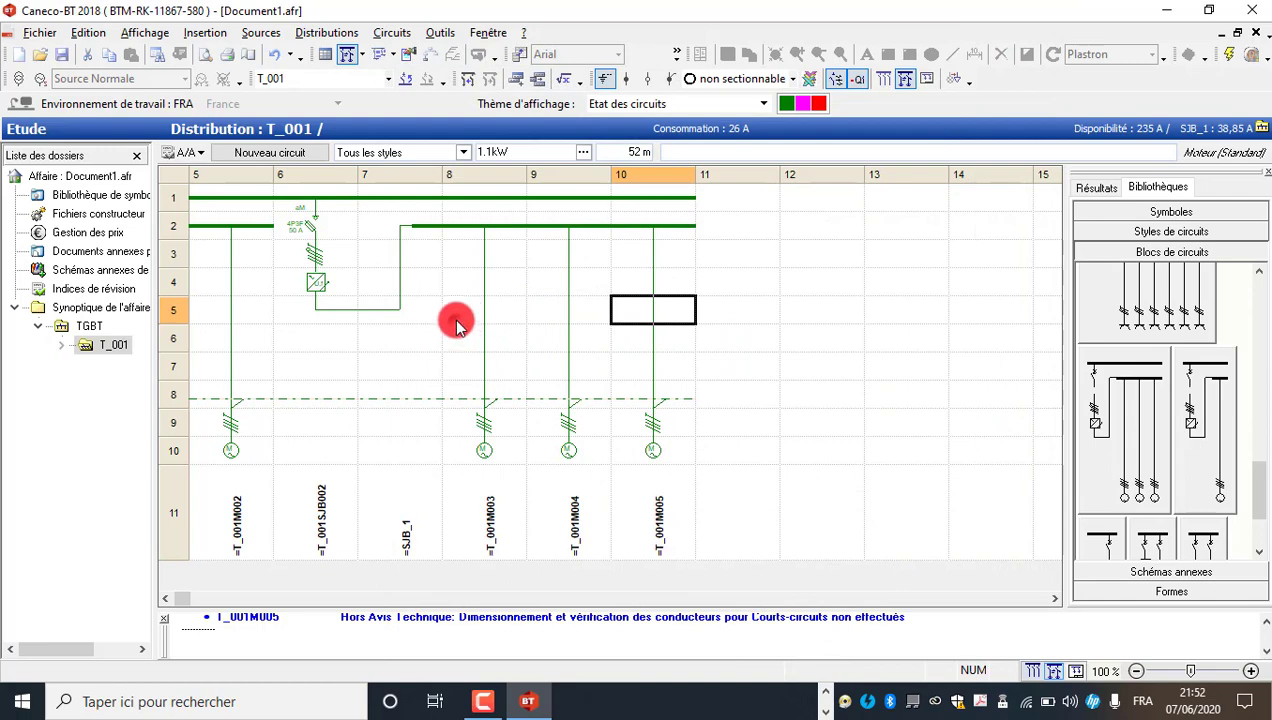
left_click(456, 322)
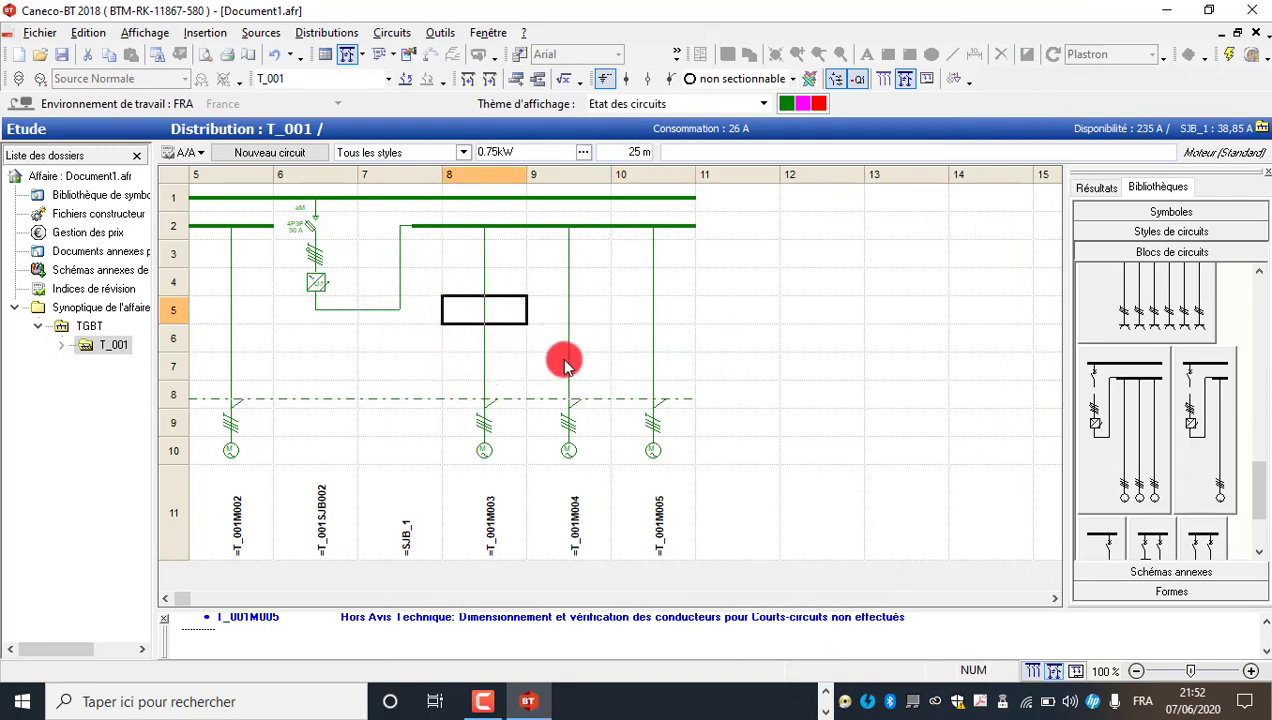
left_click(317, 286)
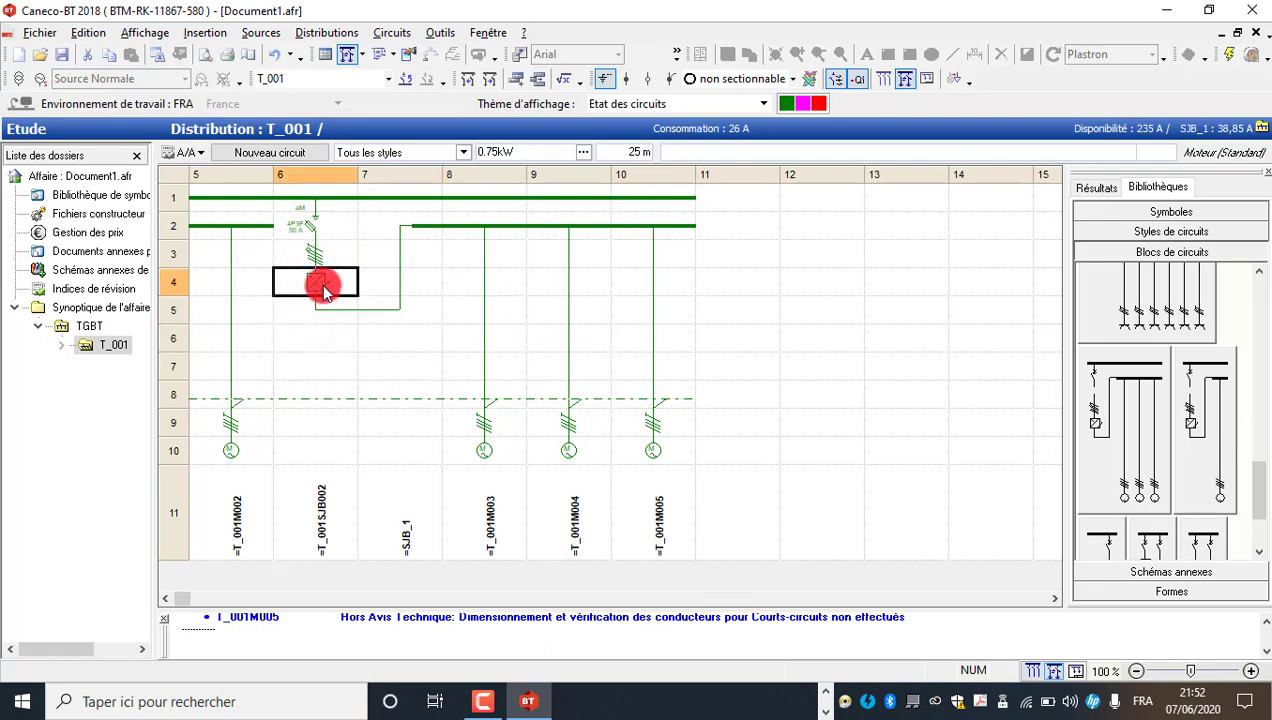
left_click(323, 289)
double_click(325, 289)
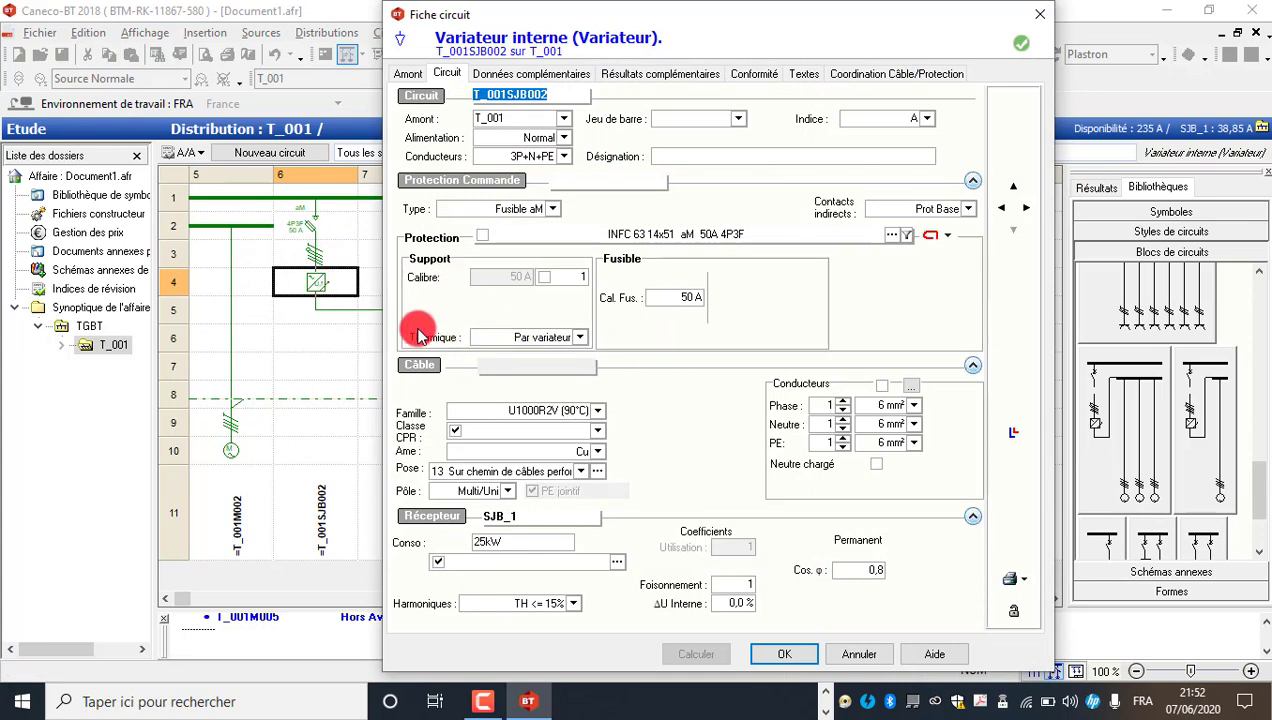
left_click(578, 337)
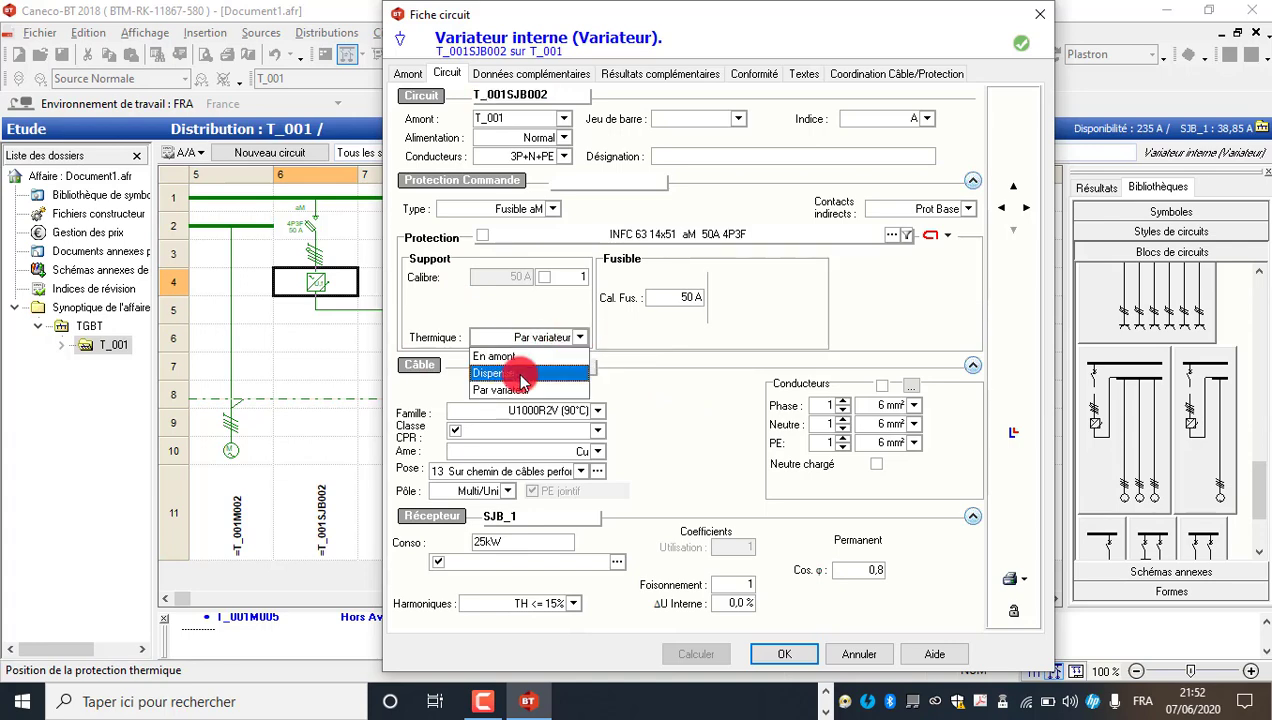
left_click(520, 374)
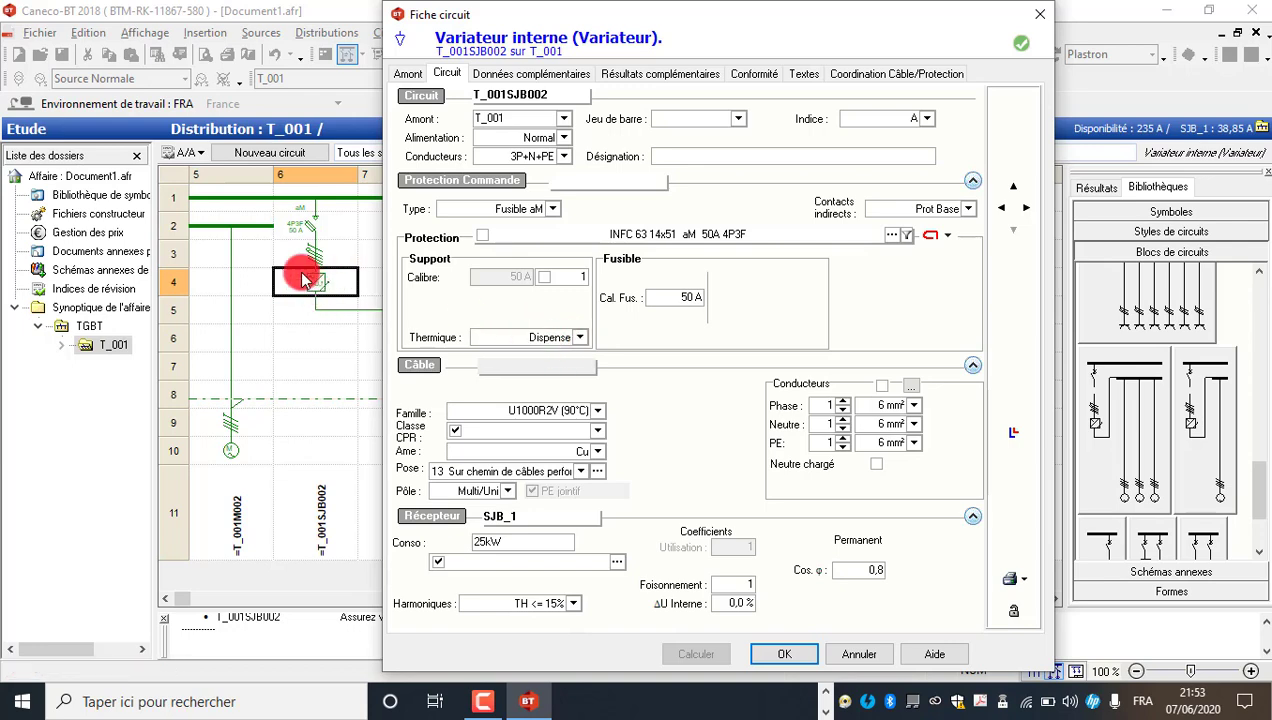
left_click(784, 654)
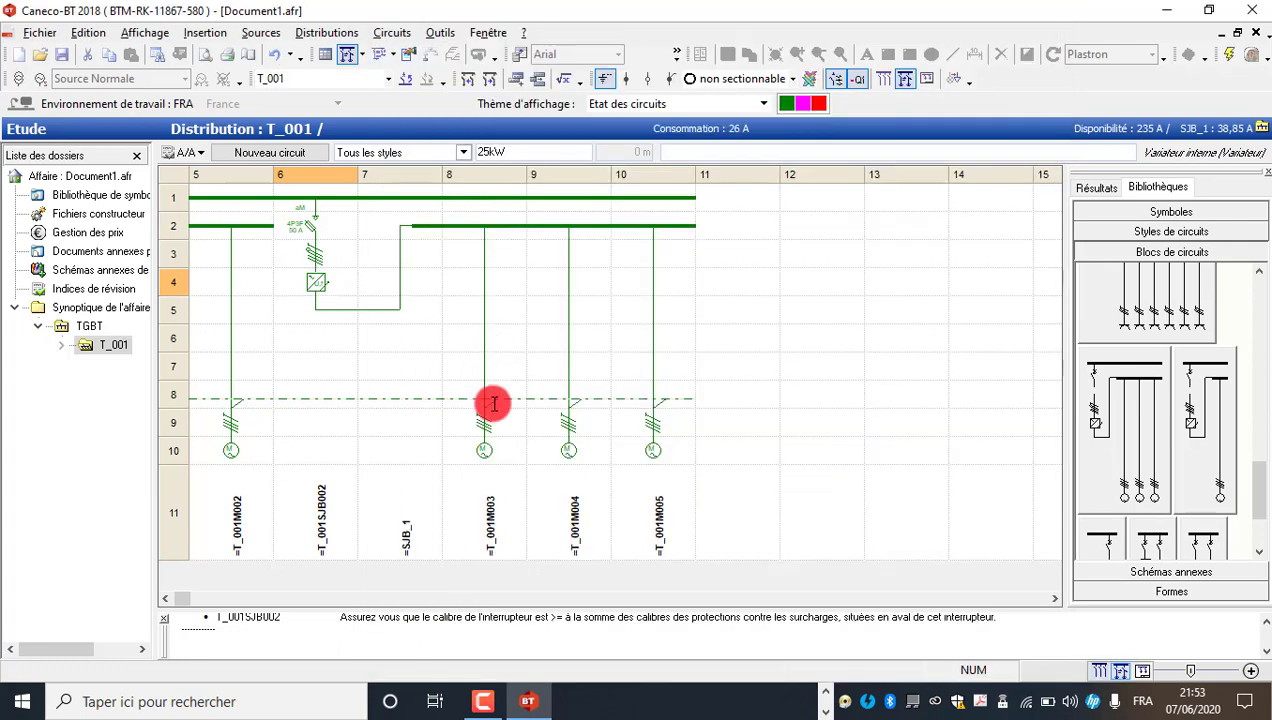
Change motor circuit T_001M003 to Disjonct.+Th protection, calculate it and validate the sheet
left_click(480, 365)
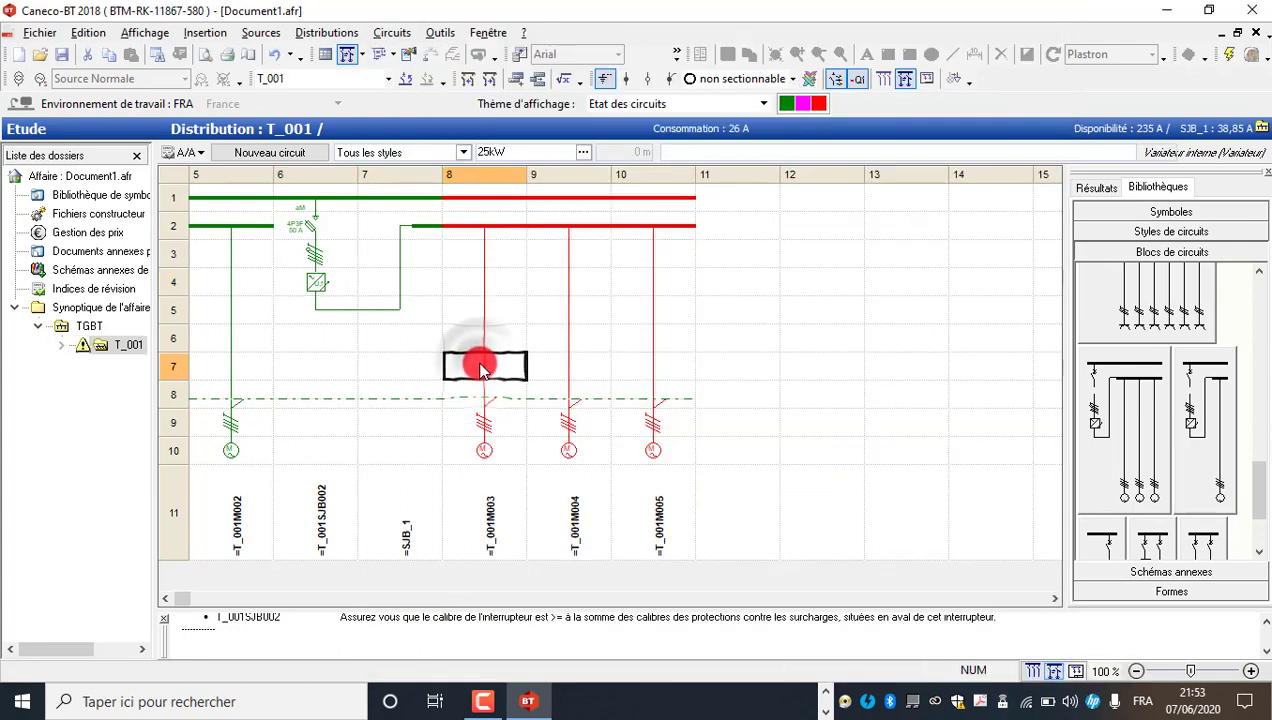
double_click(486, 282)
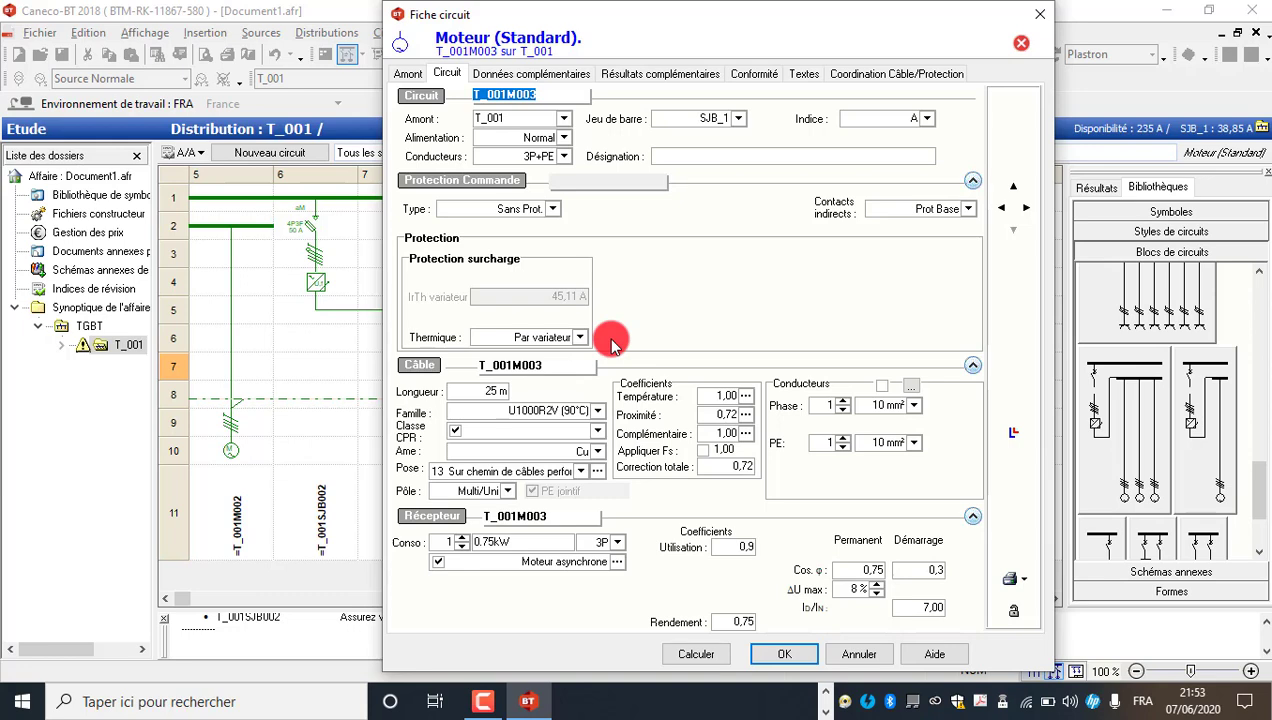
left_click(553, 208)
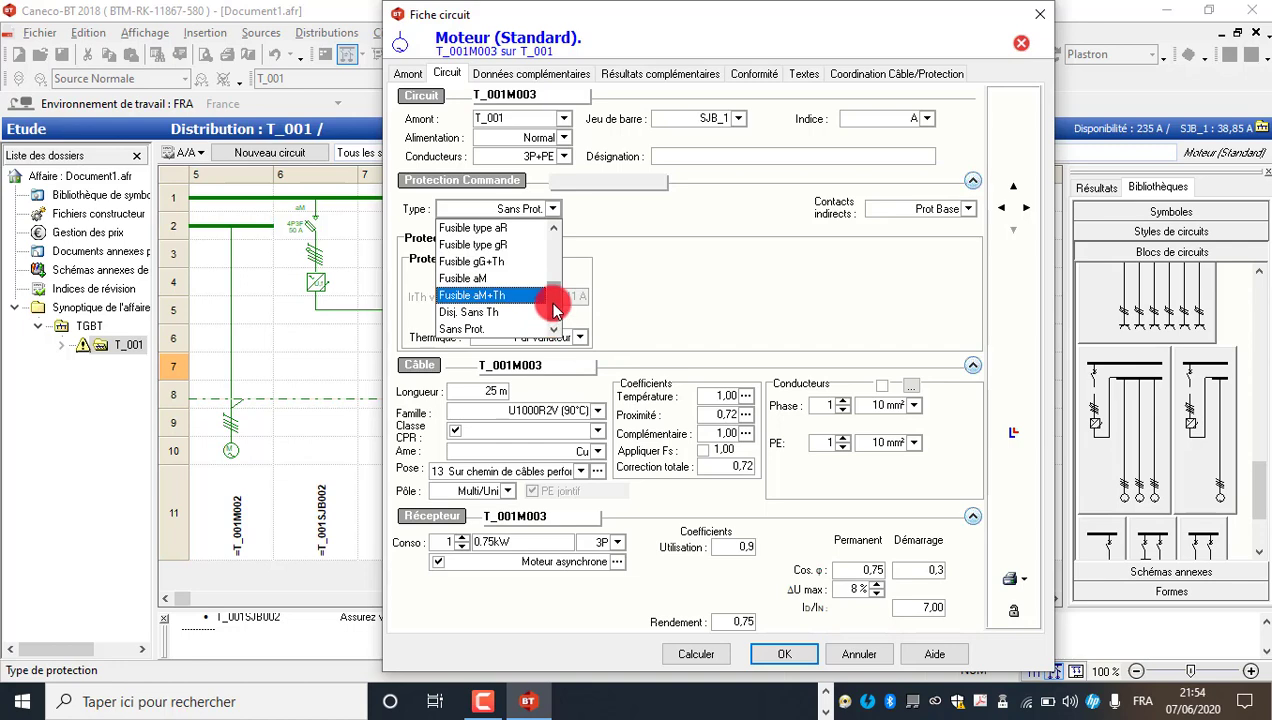
left_click_drag(553, 302, 553, 282)
left_click(497, 260)
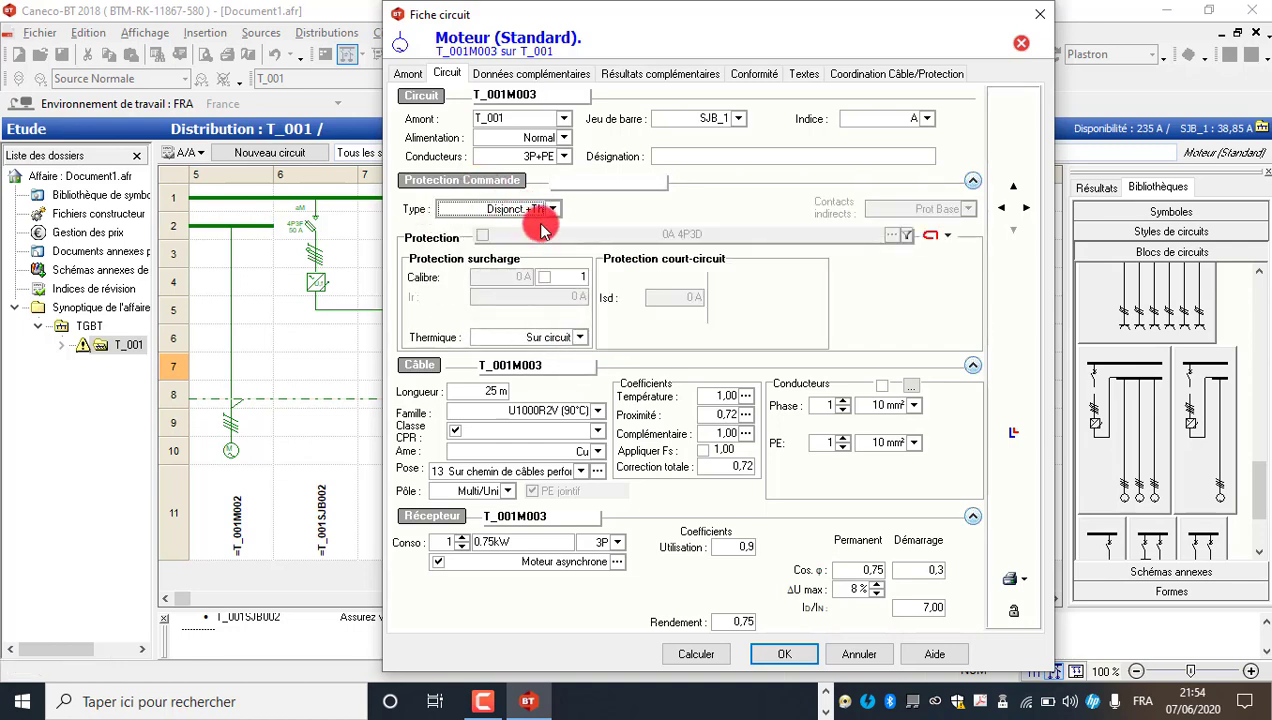
left_click(697, 654)
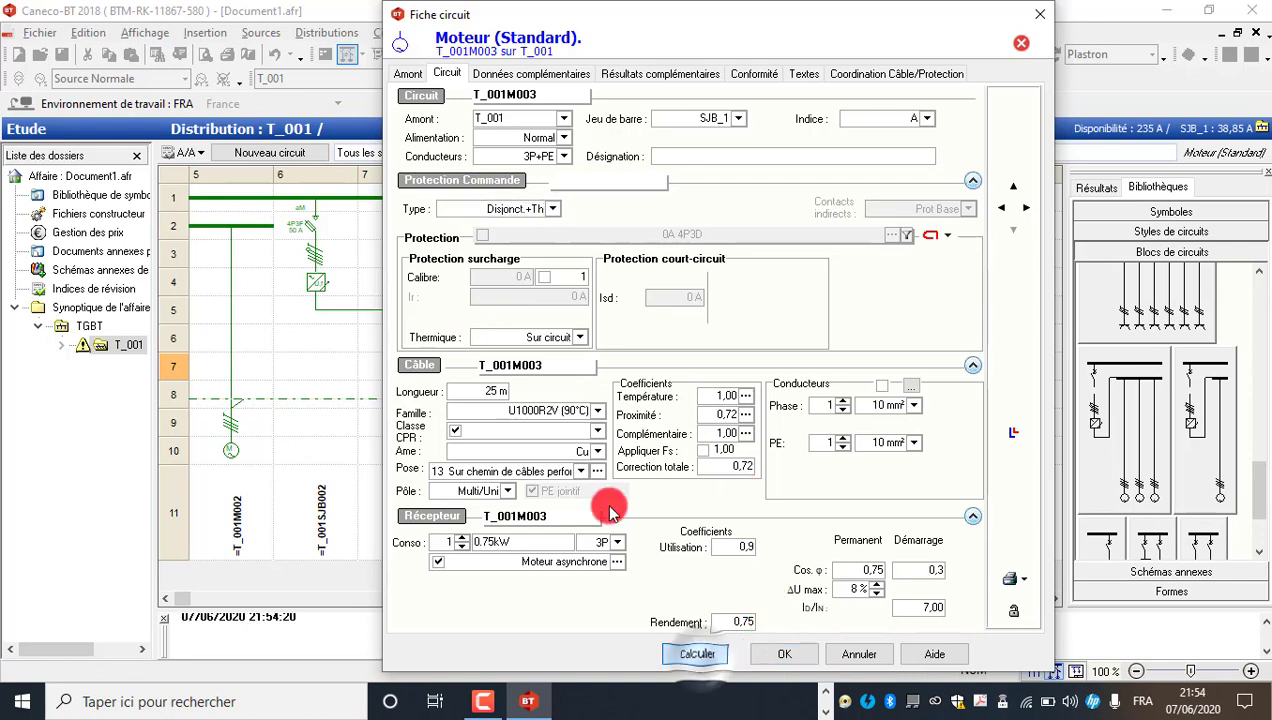
left_click(782, 654)
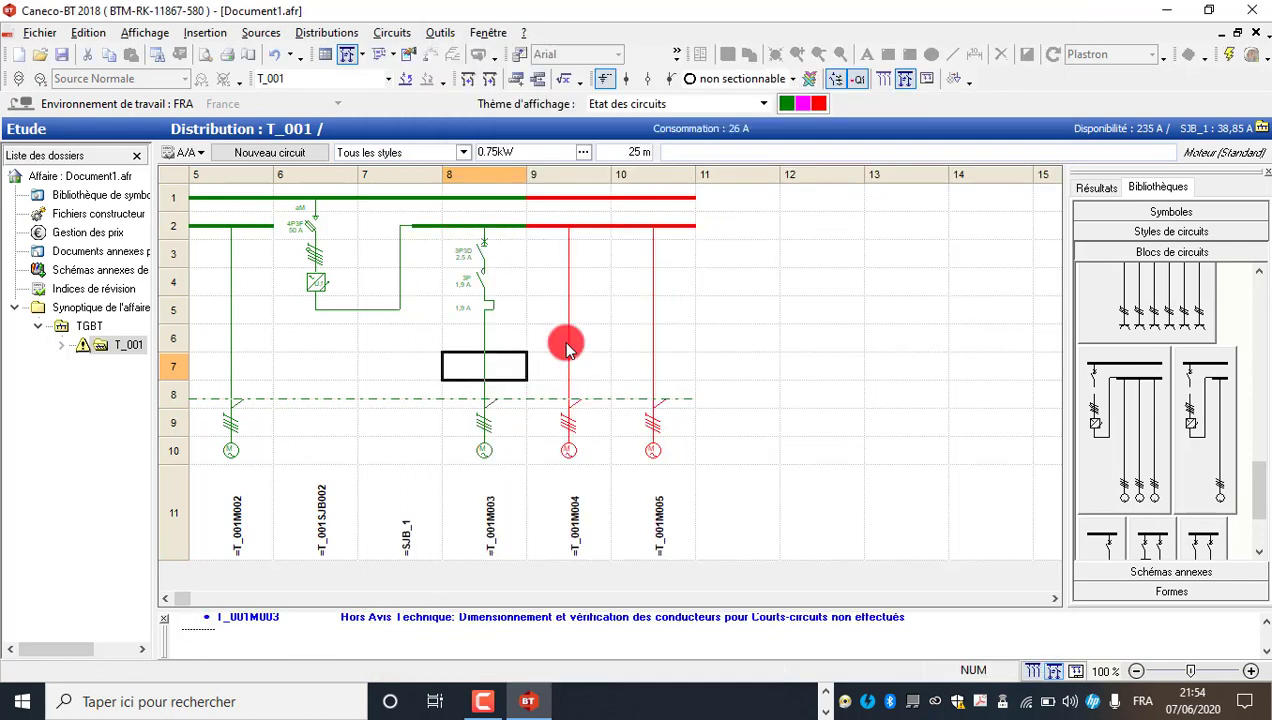
Set motor circuit T_001M005 to Disjonct.+Th protection and calculate it
double_click(566, 346)
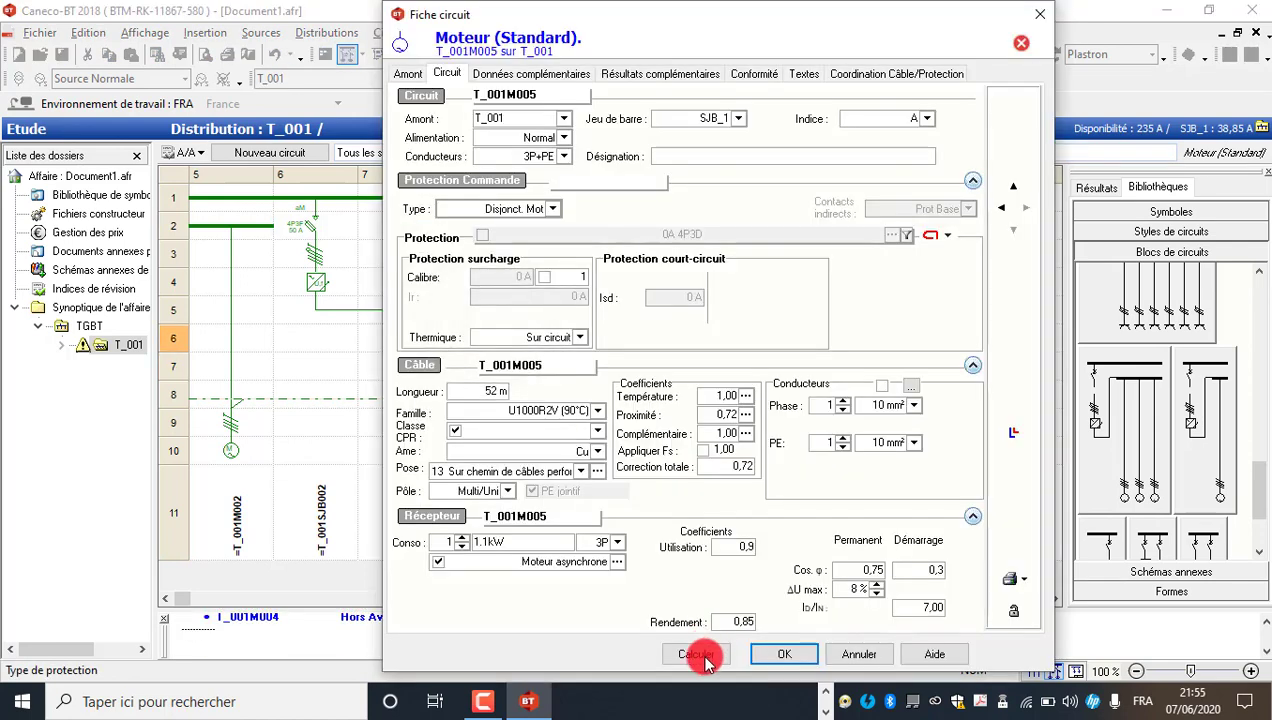
left_click(697, 654)
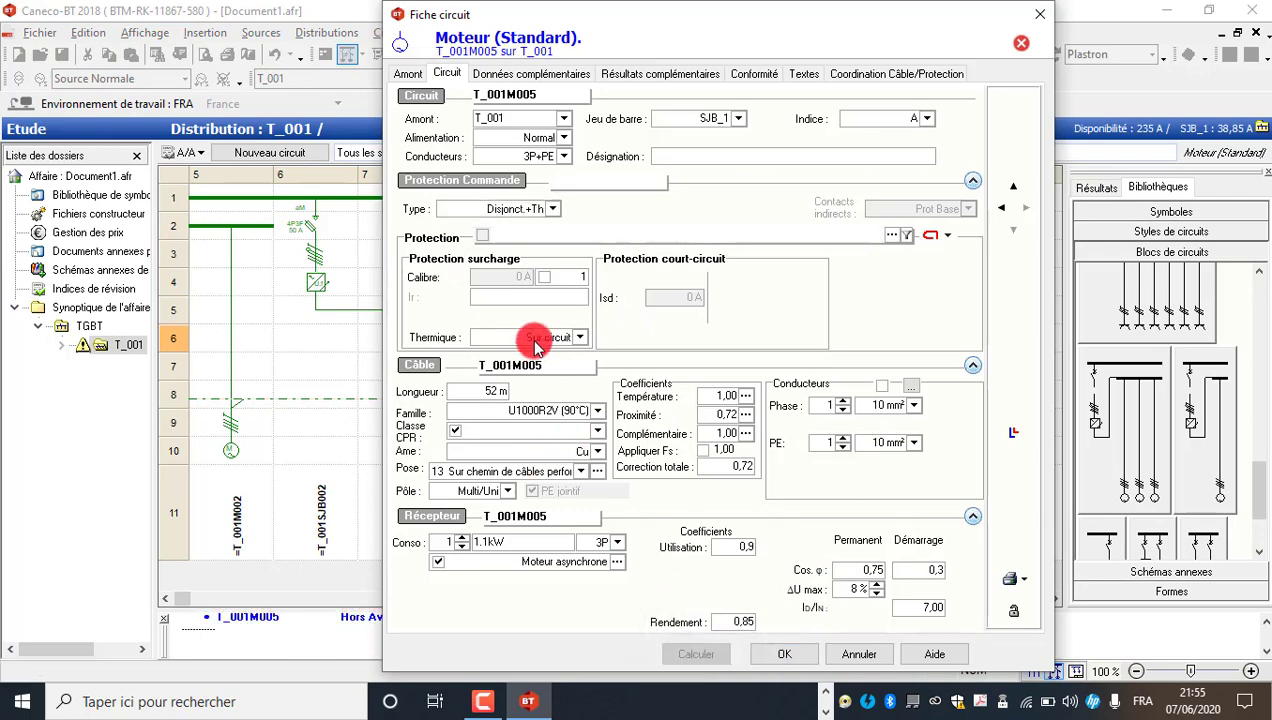